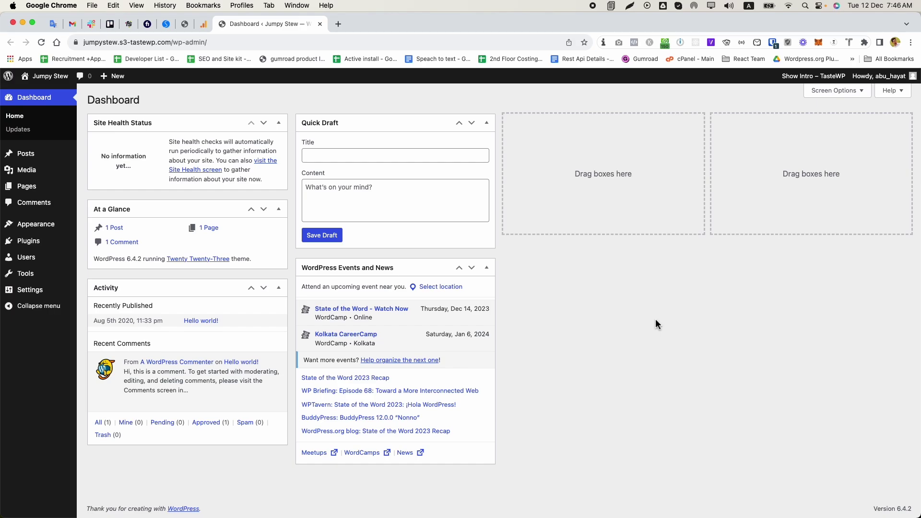
Go to the Add Plugins page with the plugin directory search ready.
{"action": "mouse_move", "coordinate": [28, 241]}
{"action": "left_click", "coordinate": [43, 245]}
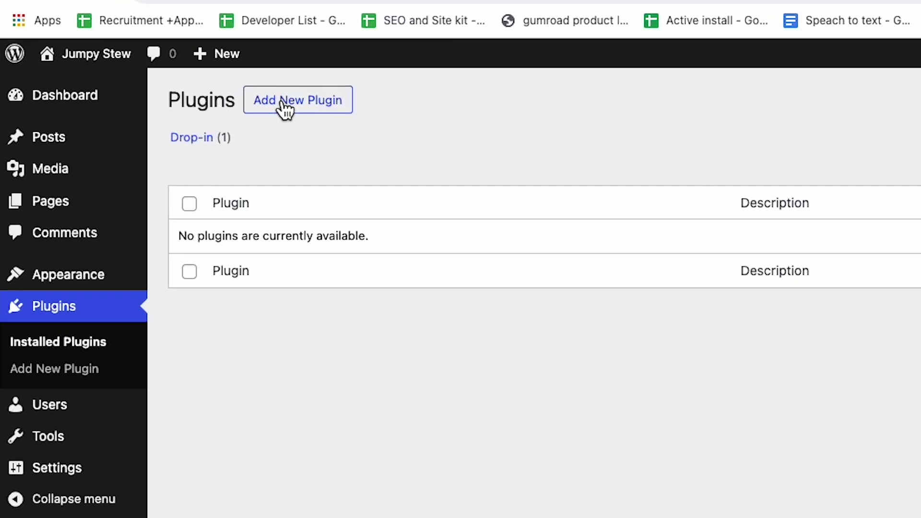
{"action": "left_click", "coordinate": [146, 100]}
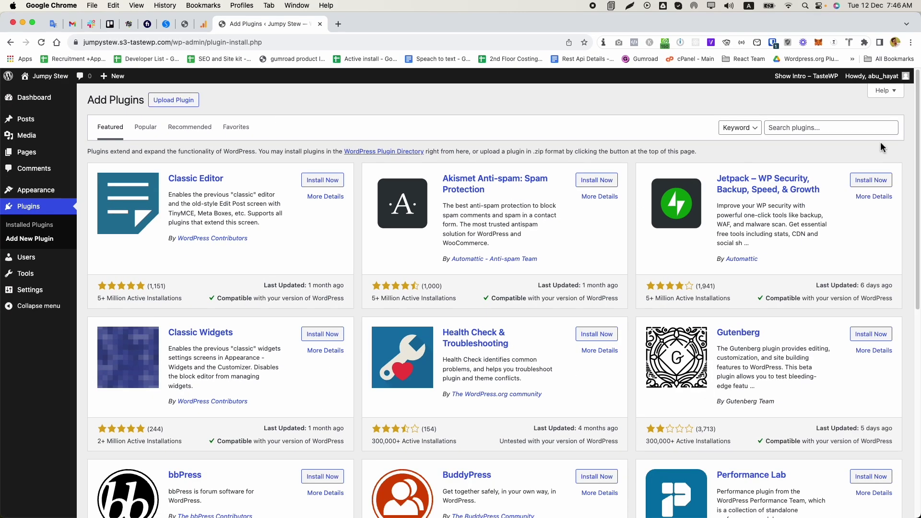
{"action": "left_click", "coordinate": [804, 128]}
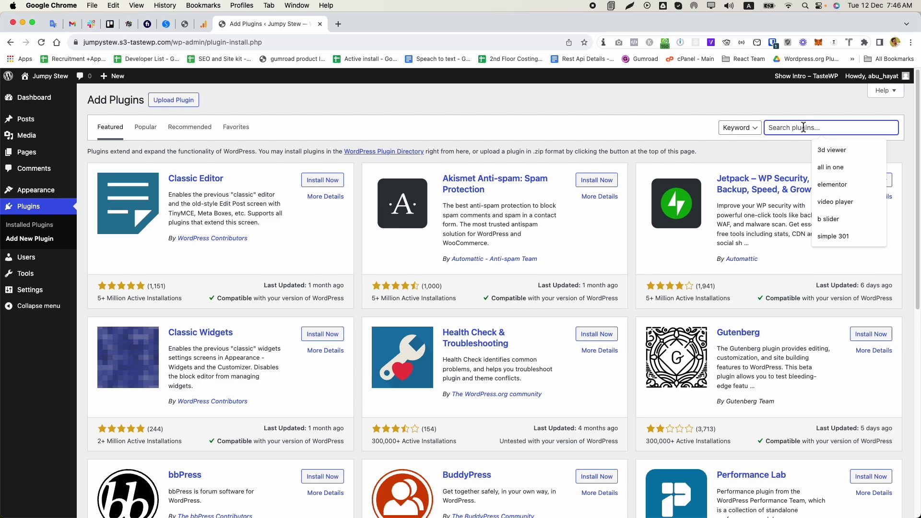
Search 'Tiktok feeds', then install and activate bPlugins' Tiktok Feed, accepting the opt-in.
{"action": "type", "text": "Tiktok feed"}
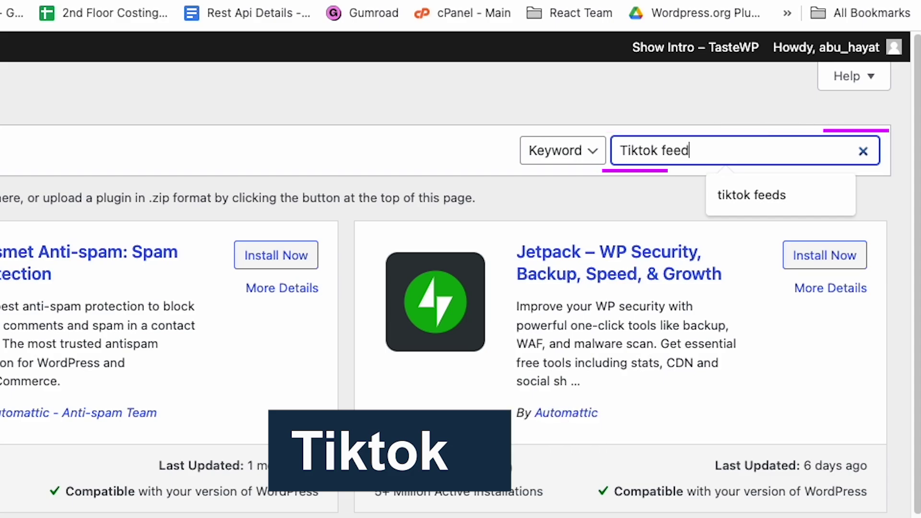
{"action": "type", "text": "s"}
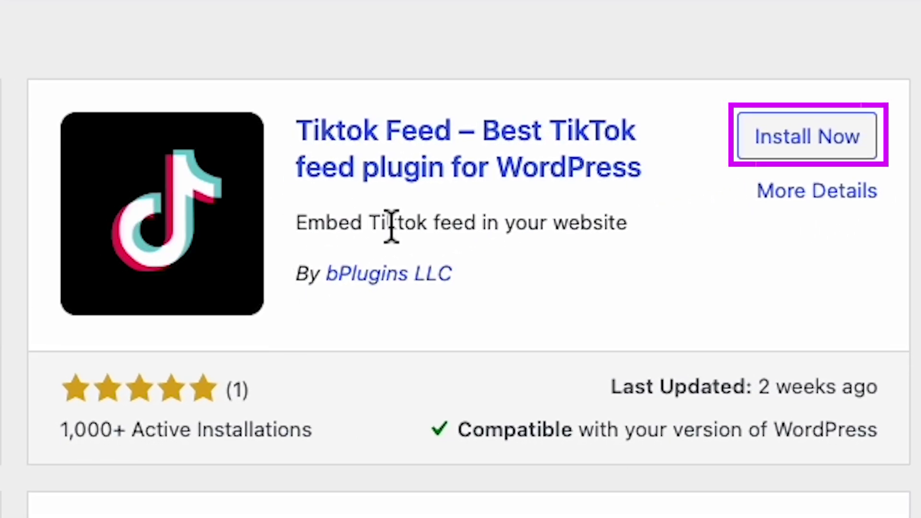
{"action": "left_click_drag", "start_coordinate": [326, 222], "coordinate": [417, 223]}
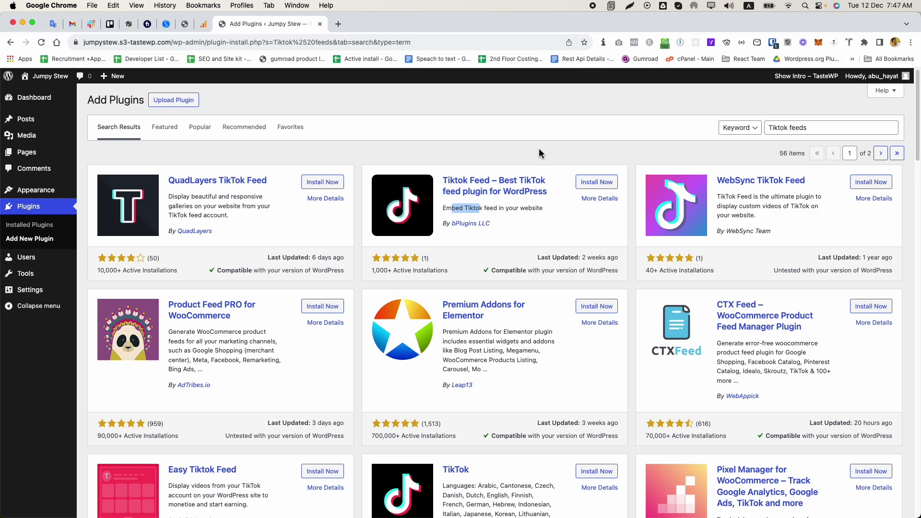
{"action": "left_click", "coordinate": [533, 209]}
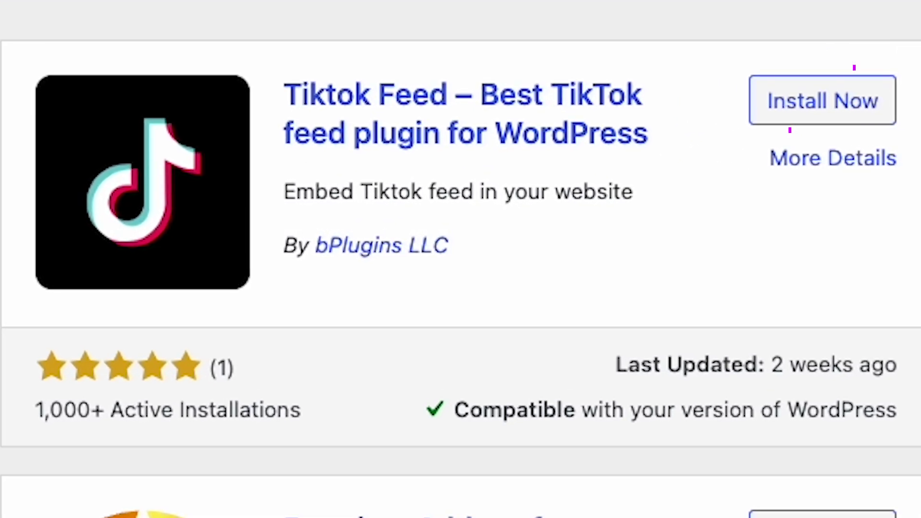
{"action": "left_click", "coordinate": [586, 186]}
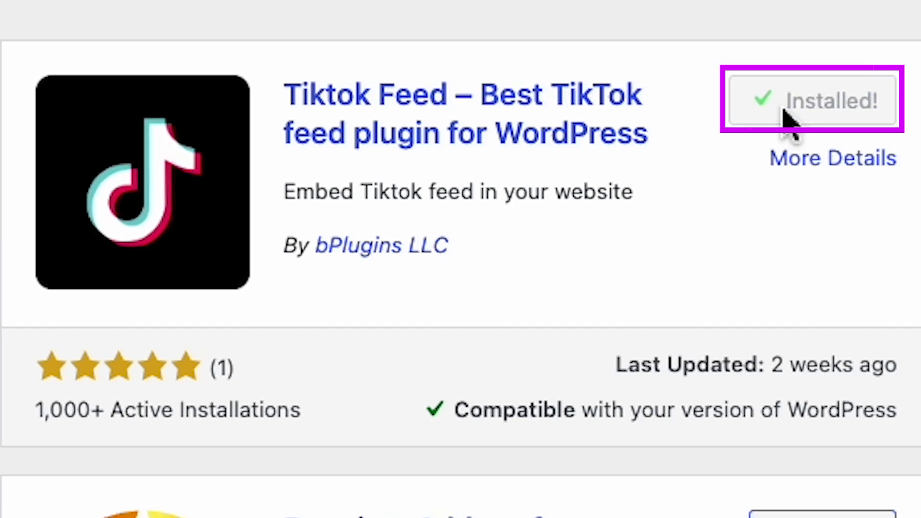
{"action": "left_click", "coordinate": [812, 111]}
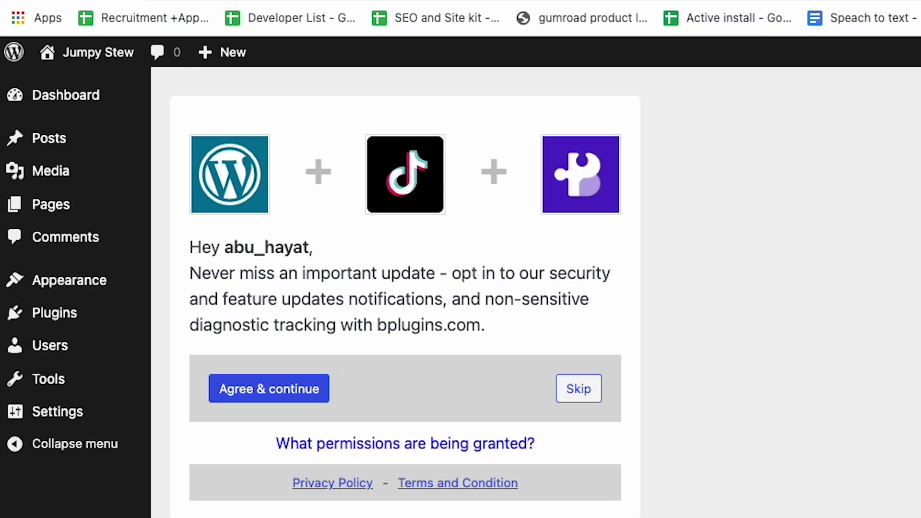
{"action": "left_click", "coordinate": [303, 387]}
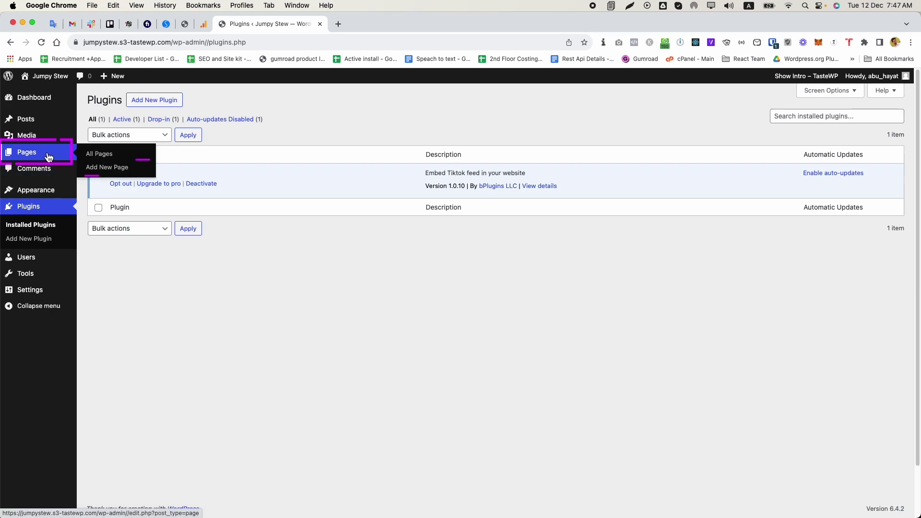
Start a new page titled 'tiktok demo', dismissing the editor welcome message.
{"action": "left_click", "coordinate": [107, 167], "text": "super"}
{"action": "left_click", "coordinate": [387, 25]}
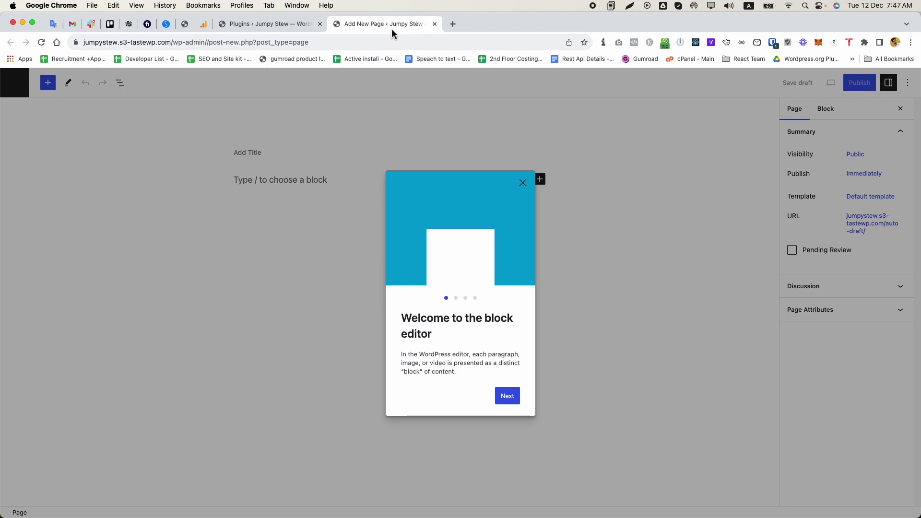
{"action": "left_click", "coordinate": [539, 179]}
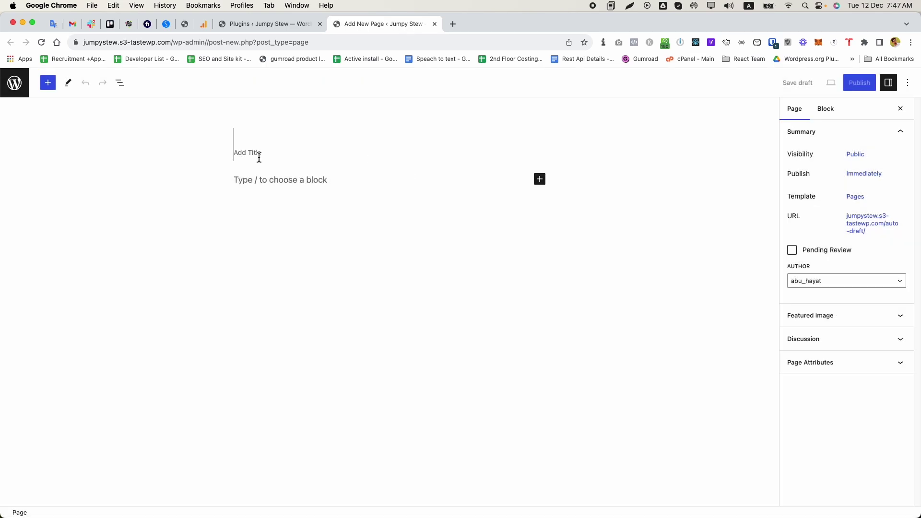
{"action": "left_click", "coordinate": [259, 157]}
{"action": "type", "text": "tiktok"}
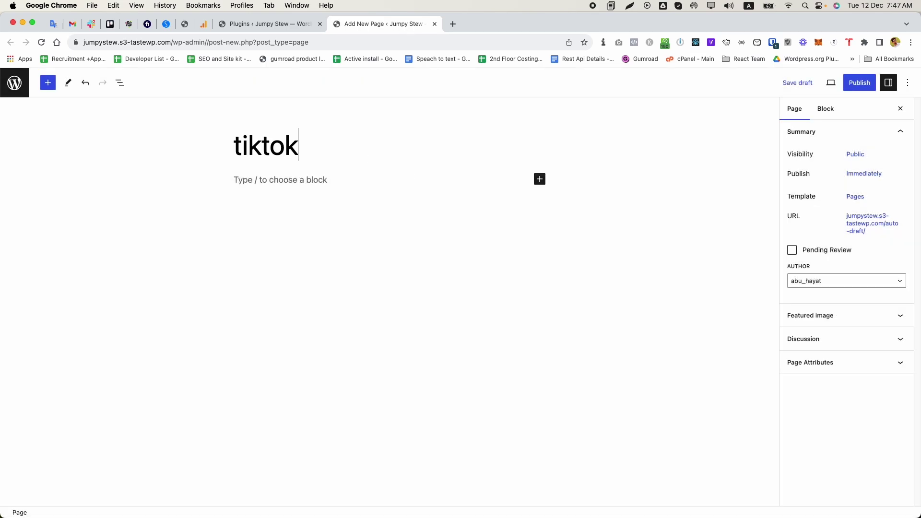
{"action": "type", "text": " demo"}
Insert a B TikTok Feed block, found by searching 'tik', into the page.
{"action": "left_click", "coordinate": [297, 181]}
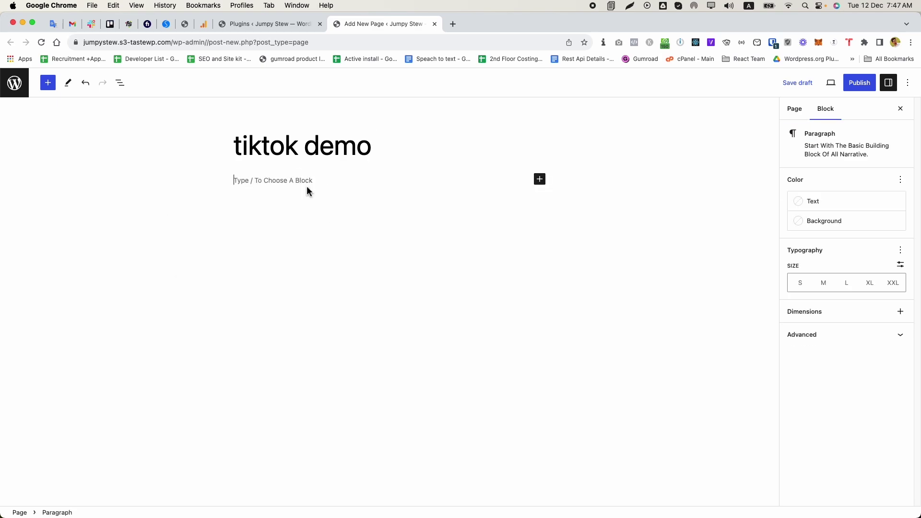
{"action": "left_click", "coordinate": [541, 181]}
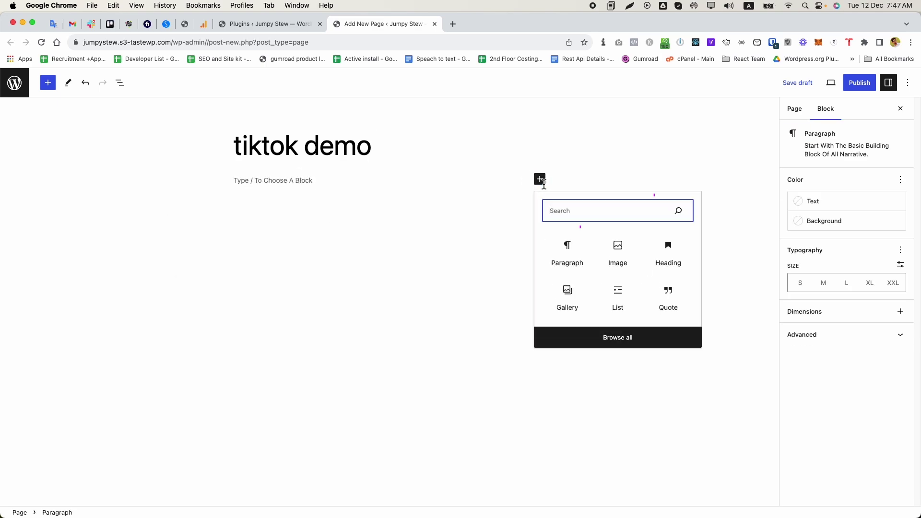
{"action": "type", "text": "tik"}
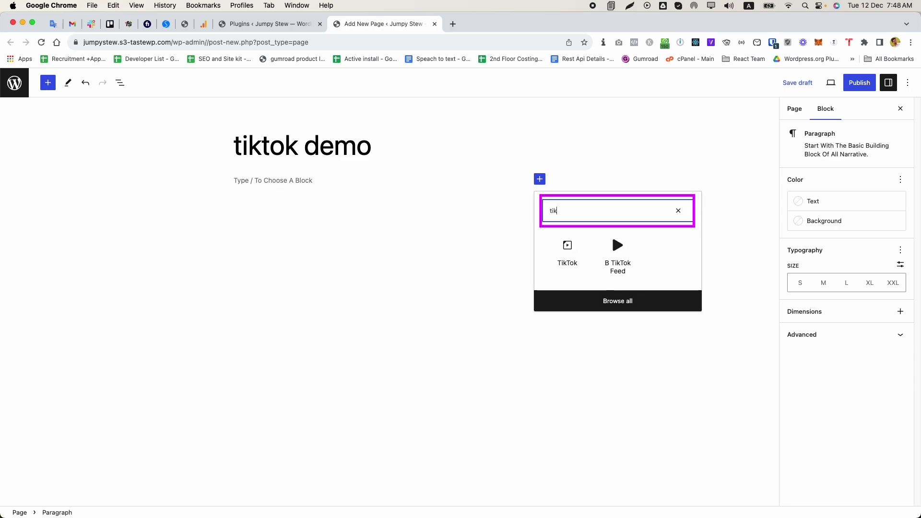
{"action": "left_click", "coordinate": [622, 266]}
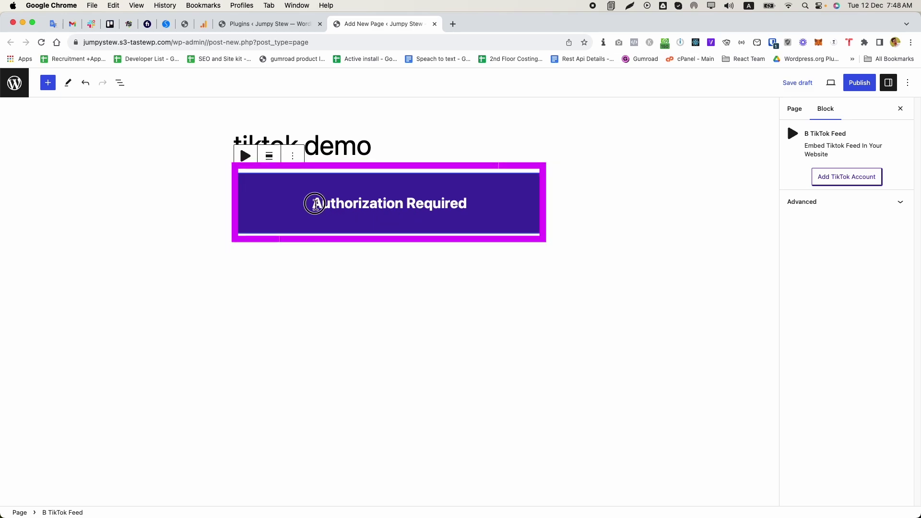
{"action": "left_click_drag", "start_coordinate": [315, 203], "coordinate": [457, 201]}
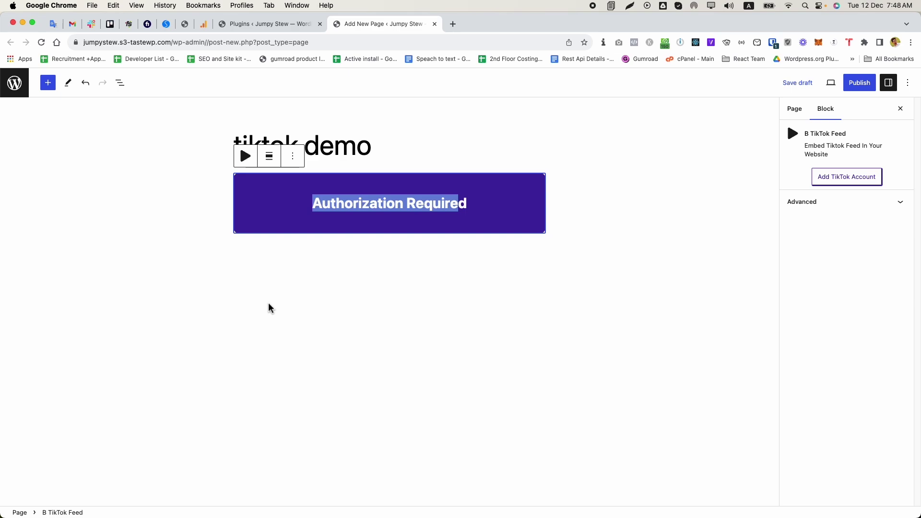
{"action": "left_click", "coordinate": [835, 182]}
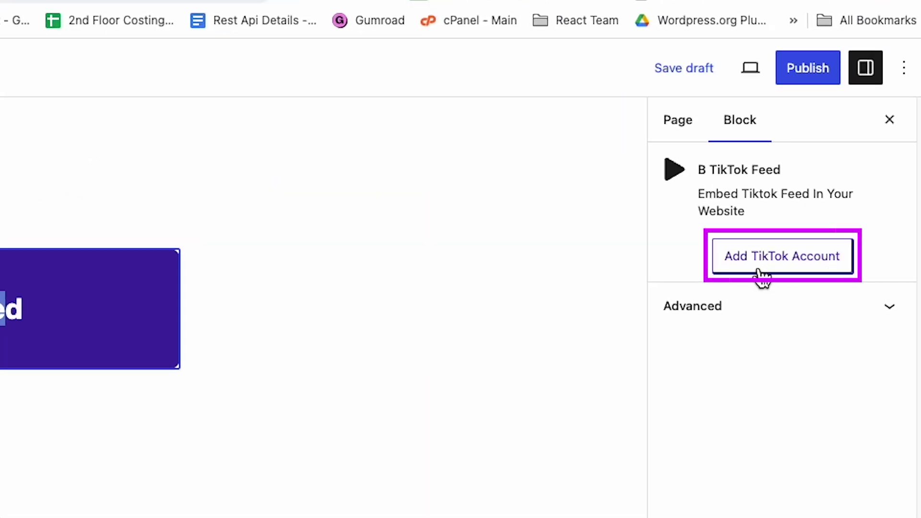
Link a TikTok account to the feed and authorize bPlugins Feed to access it.
{"action": "left_click", "coordinate": [759, 274]}
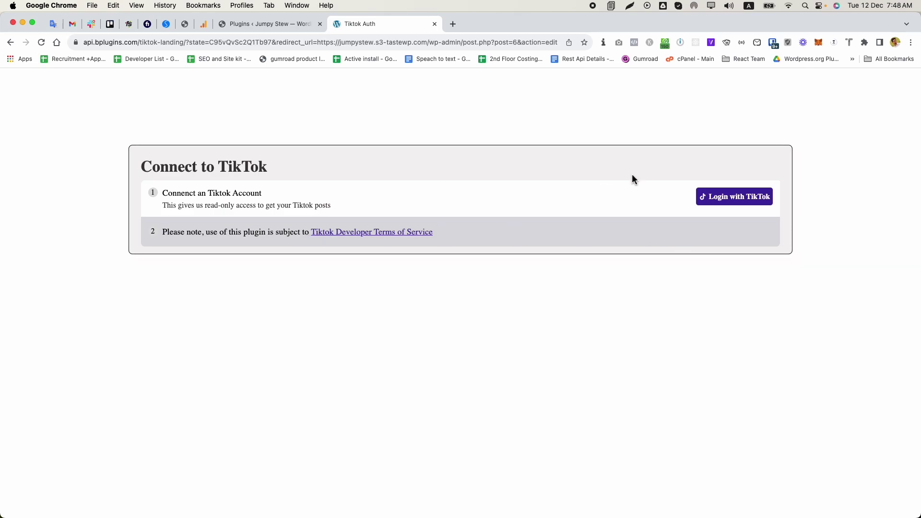
{"action": "left_click", "coordinate": [733, 204]}
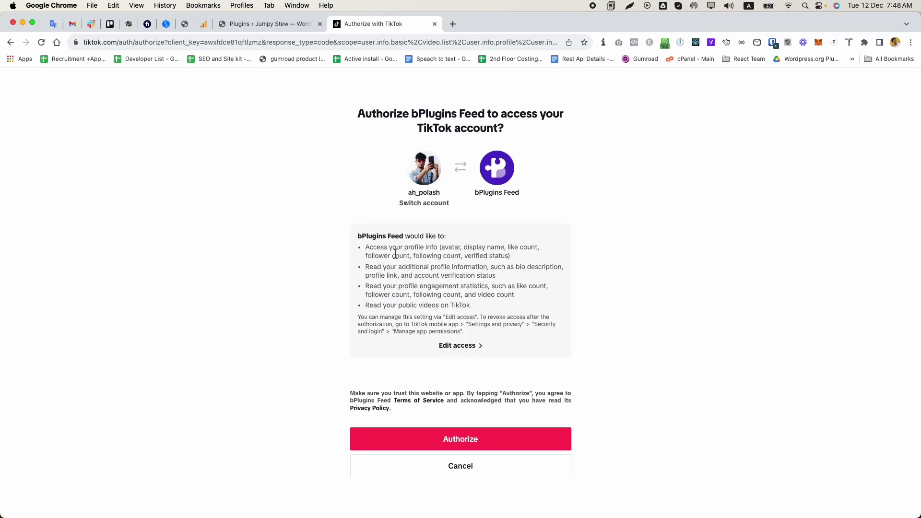
{"action": "left_click_drag", "start_coordinate": [360, 239], "coordinate": [481, 339]}
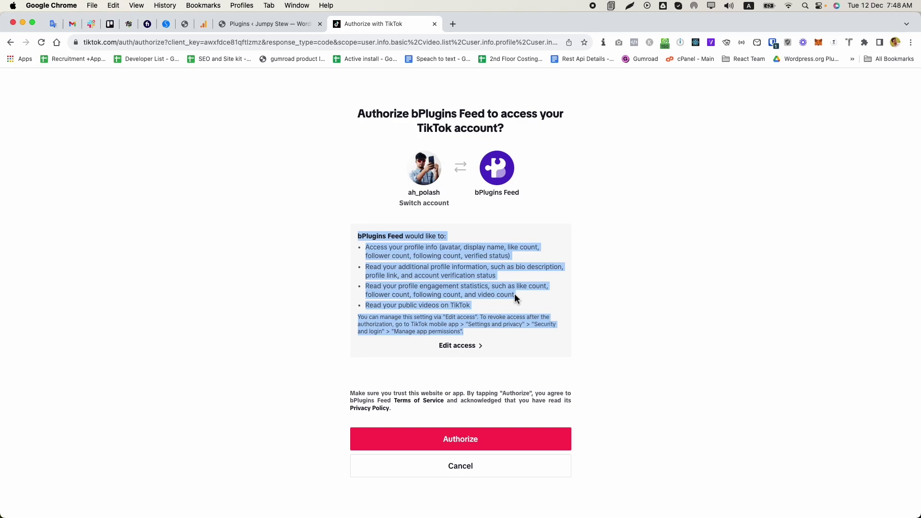
{"action": "left_click", "coordinate": [466, 446]}
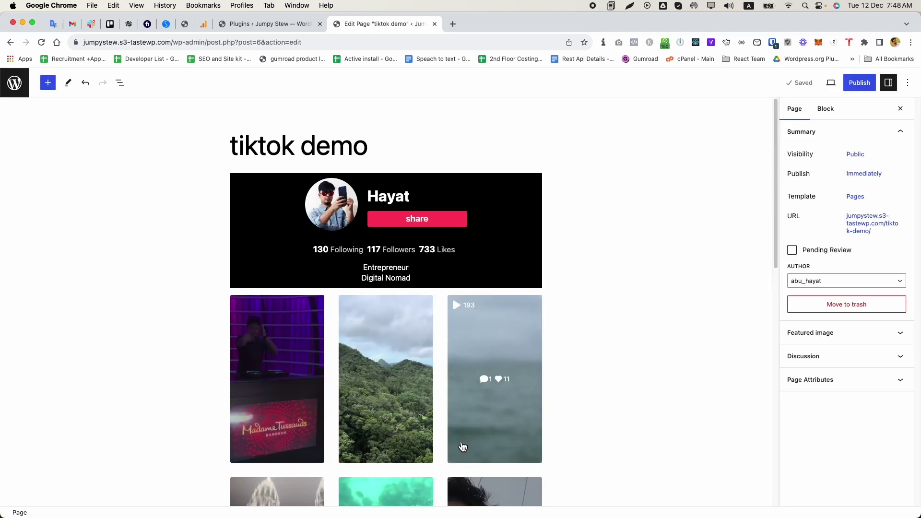
Scroll through the feed block's profile header and video grid preview.
{"action": "scroll", "coordinate": [417, 417], "scroll_direction": "down", "scroll_amount": 6}
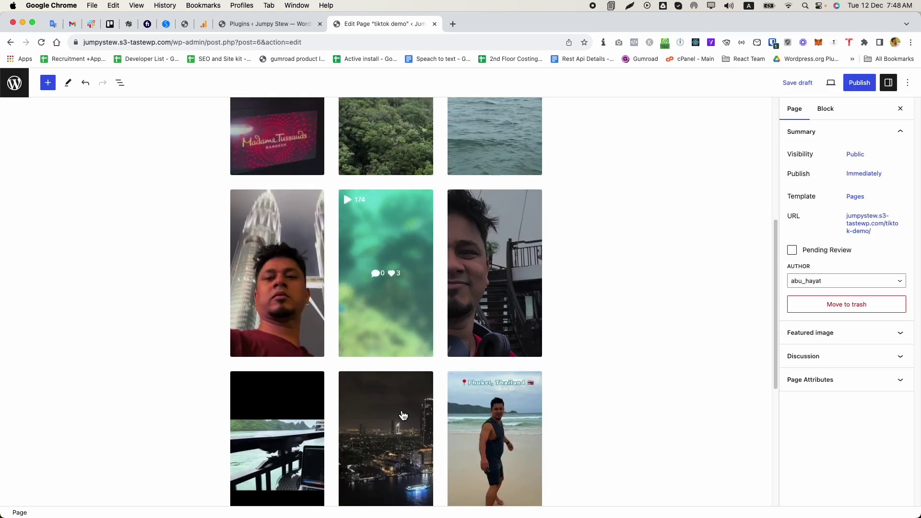
{"action": "scroll", "coordinate": [405, 422], "scroll_direction": "up", "scroll_amount": 6}
{"action": "scroll", "coordinate": [405, 412], "scroll_direction": "down", "scroll_amount": 9}
{"action": "scroll", "coordinate": [405, 412], "scroll_direction": "up", "scroll_amount": 6}
{"action": "scroll", "coordinate": [691, 286], "scroll_direction": "up", "scroll_amount": 10}
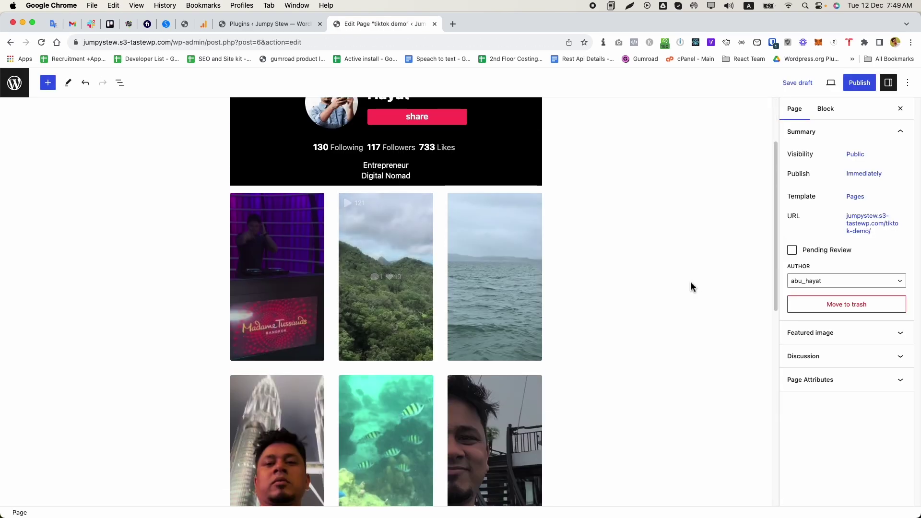
{"action": "scroll", "coordinate": [596, 344], "scroll_direction": "down", "scroll_amount": 9}
{"action": "scroll", "coordinate": [506, 368], "scroll_direction": "down", "scroll_amount": 8}
{"action": "scroll", "coordinate": [506, 368], "scroll_direction": "up", "scroll_amount": 10}
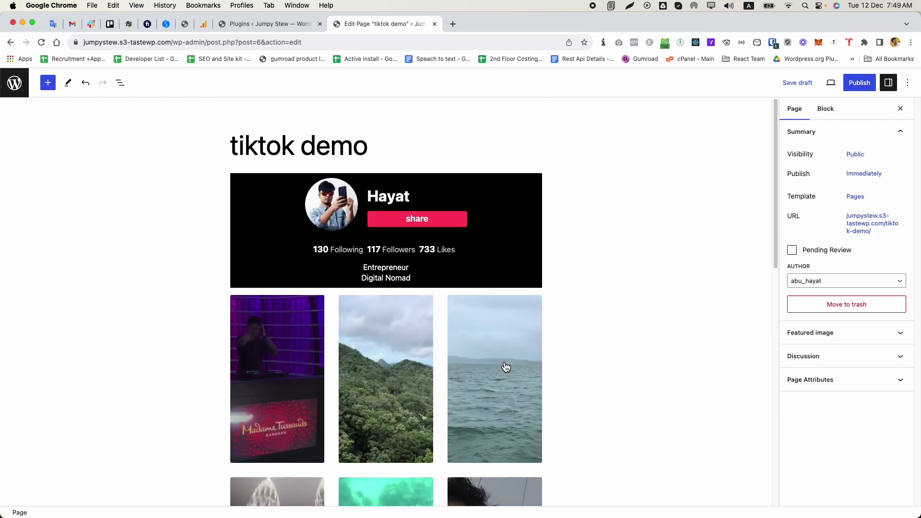
{"action": "scroll", "coordinate": [438, 391], "scroll_direction": "down", "scroll_amount": 4}
{"action": "scroll", "coordinate": [438, 388], "scroll_direction": "up", "scroll_amount": 4}
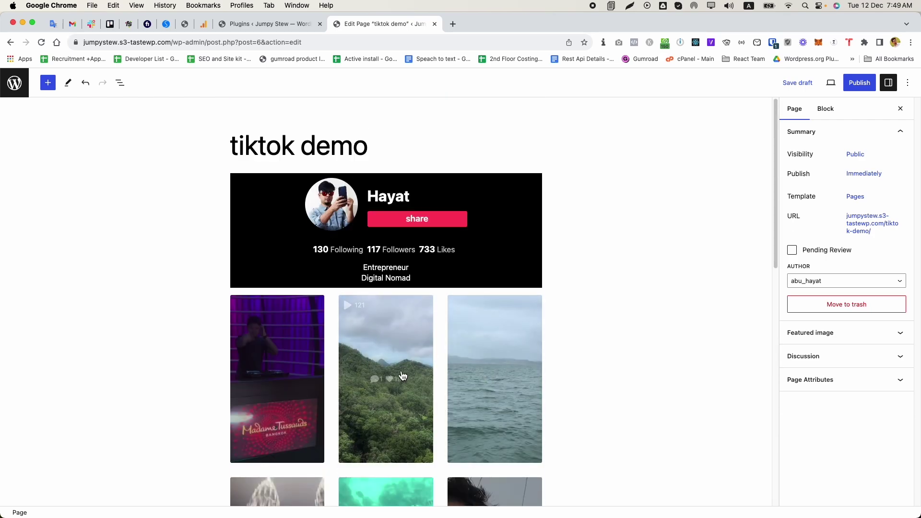
{"action": "scroll", "coordinate": [377, 388], "scroll_direction": "down", "scroll_amount": 3}
{"action": "scroll", "coordinate": [376, 388], "scroll_direction": "up", "scroll_amount": 3}
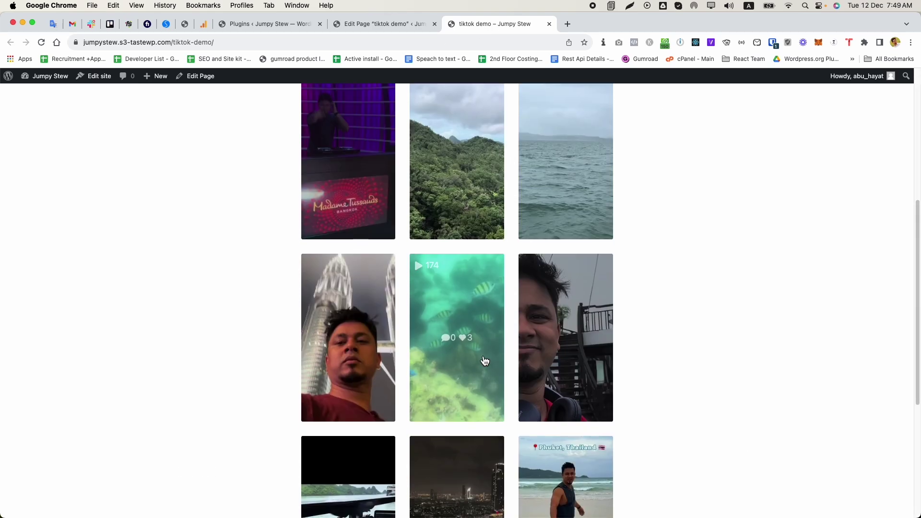
Load more videos into the live page's feed grid.
{"action": "scroll", "coordinate": [484, 361], "scroll_direction": "up", "scroll_amount": 6}
{"action": "scroll", "coordinate": [461, 384], "scroll_direction": "down", "scroll_amount": 10}
{"action": "scroll", "coordinate": [438, 411], "scroll_direction": "up", "scroll_amount": 3}
{"action": "scroll", "coordinate": [440, 411], "scroll_direction": "up", "scroll_amount": 5}
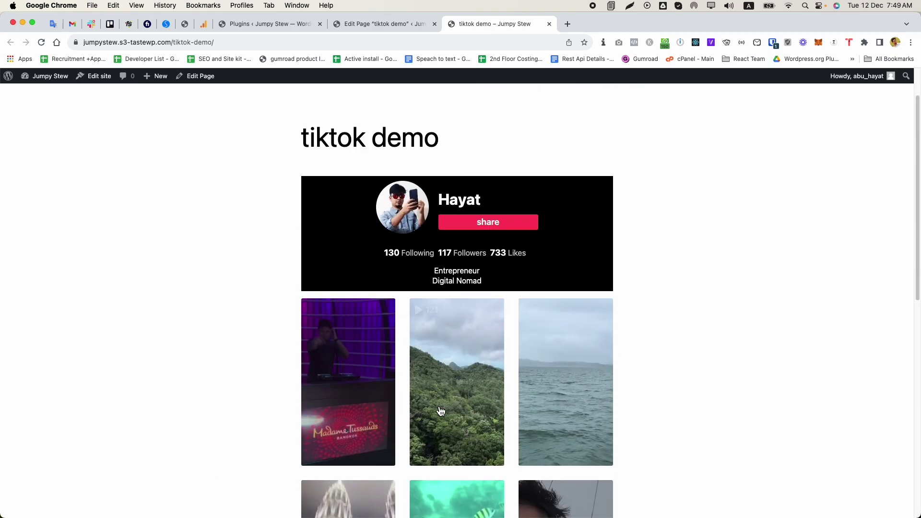
{"action": "scroll", "coordinate": [440, 412], "scroll_direction": "down", "scroll_amount": 8}
{"action": "scroll", "coordinate": [446, 403], "scroll_direction": "down", "scroll_amount": 2}
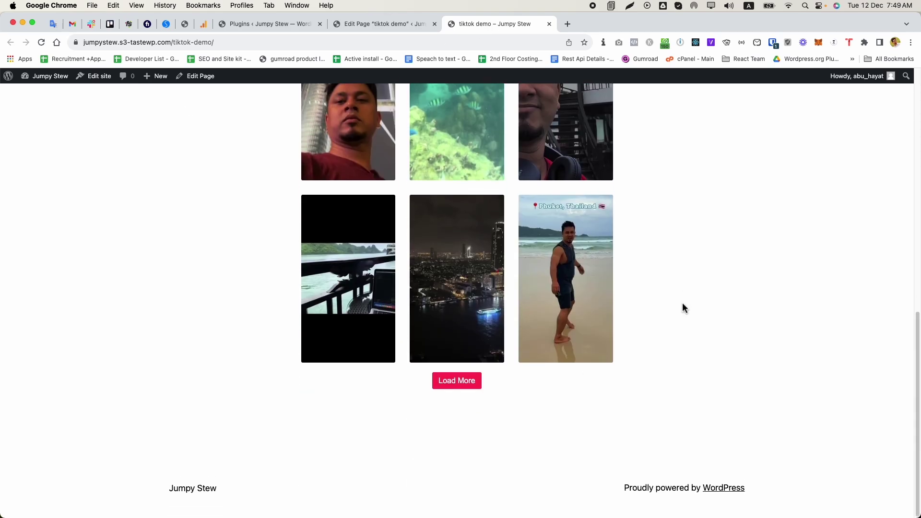
{"action": "left_click", "coordinate": [445, 391]}
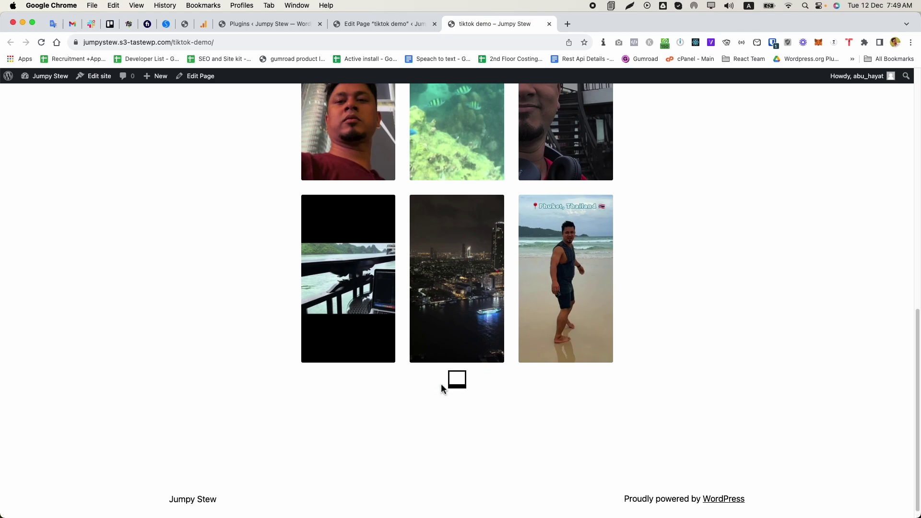
Play and pause the first grid video in its popup viewer, then close it.
{"action": "scroll", "coordinate": [479, 390], "scroll_direction": "down", "scroll_amount": 1}
{"action": "scroll", "coordinate": [496, 417], "scroll_direction": "down", "scroll_amount": 9}
{"action": "scroll", "coordinate": [528, 399], "scroll_direction": "up", "scroll_amount": 5}
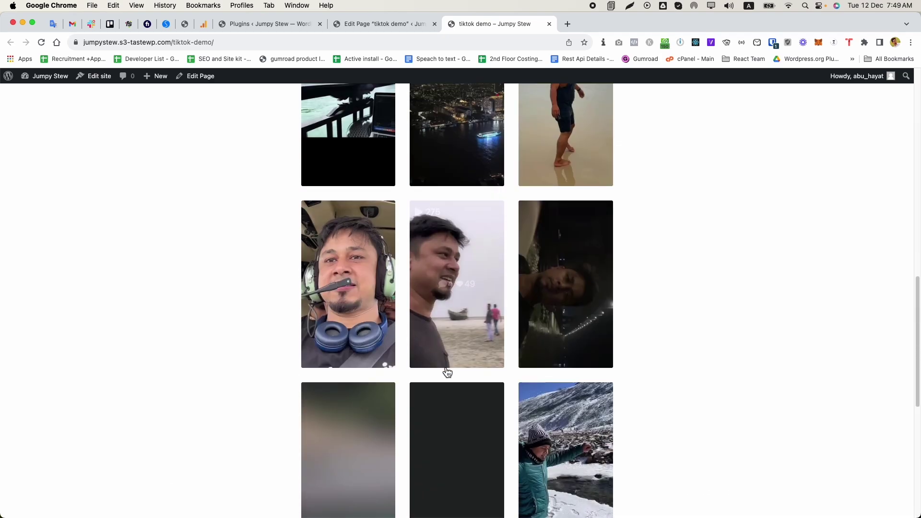
{"action": "scroll", "coordinate": [451, 375], "scroll_direction": "up", "scroll_amount": 15}
{"action": "scroll", "coordinate": [432, 408], "scroll_direction": "down", "scroll_amount": 2}
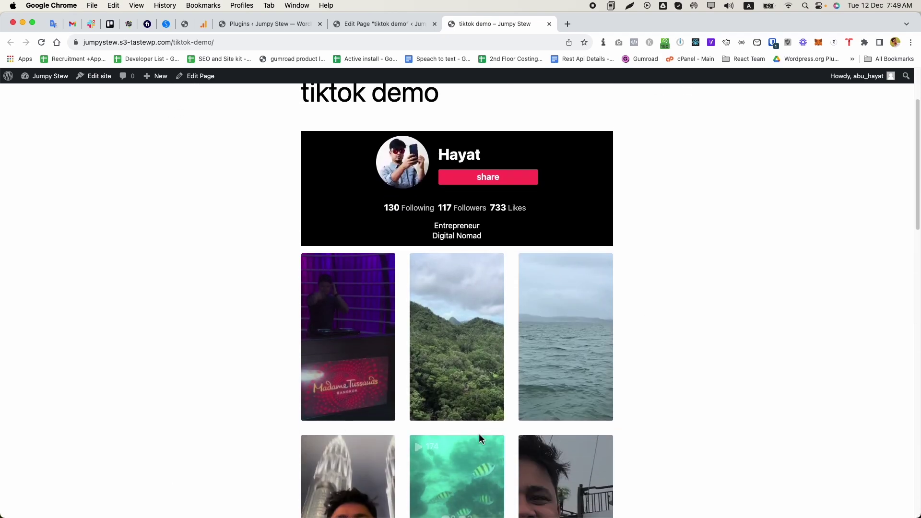
{"action": "mouse_move", "coordinate": [347, 337]}
{"action": "left_click", "coordinate": [341, 306]}
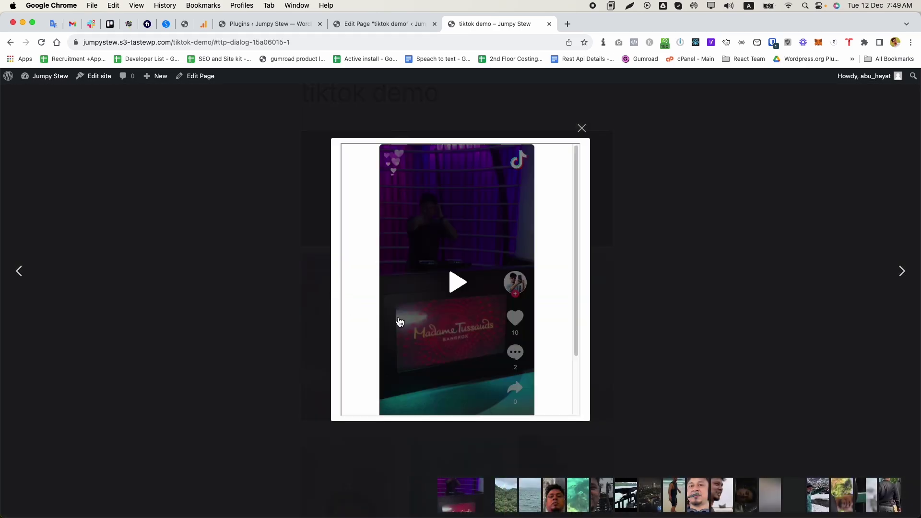
{"action": "left_click", "coordinate": [456, 283]}
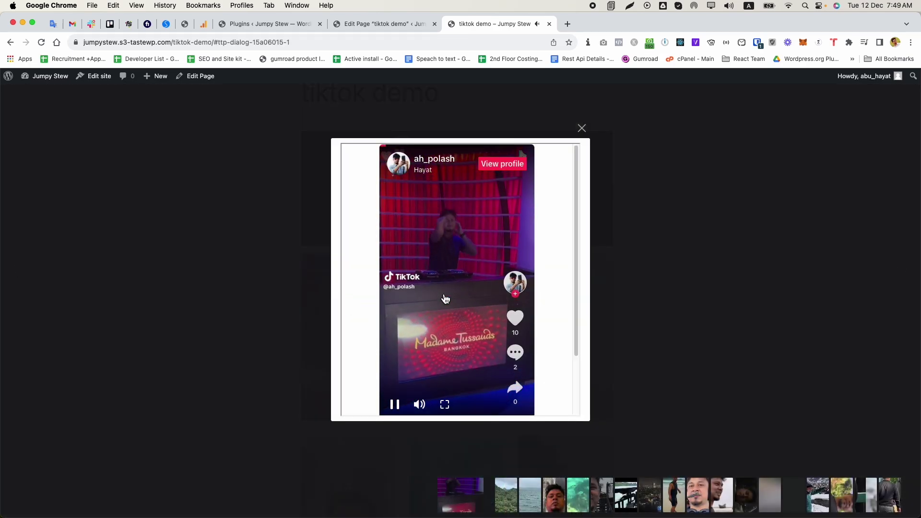
{"action": "left_click", "coordinate": [395, 406]}
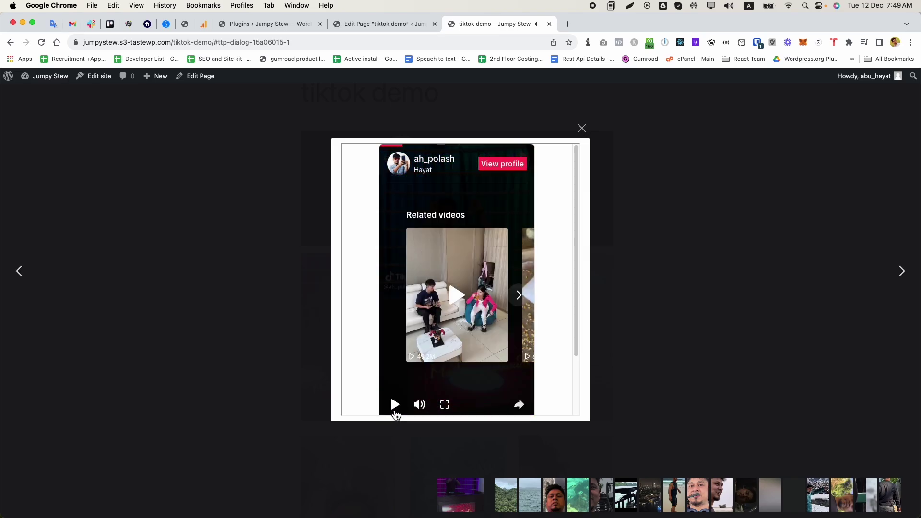
{"action": "left_click", "coordinate": [582, 130]}
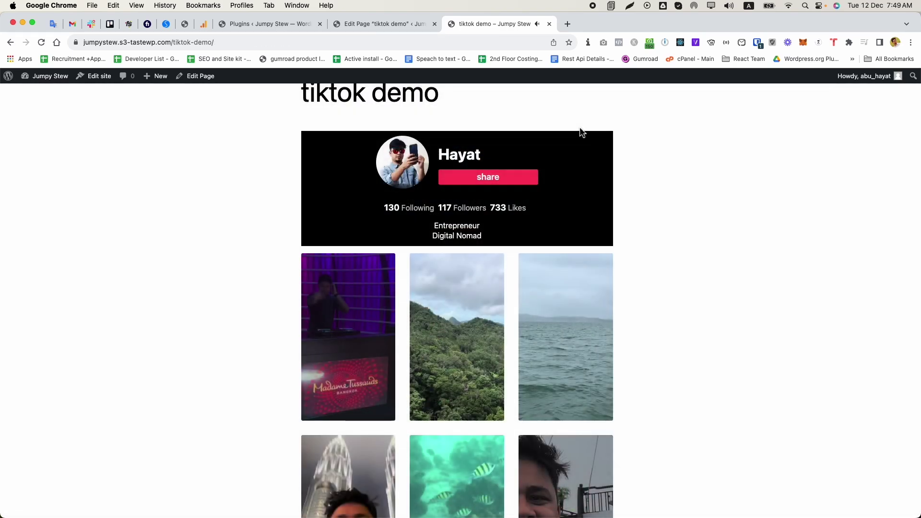
Return from the live page to the page editor.
{"action": "scroll", "coordinate": [643, 326], "scroll_direction": "down", "scroll_amount": 10}
{"action": "scroll", "coordinate": [433, 115], "scroll_direction": "up", "scroll_amount": 6}
{"action": "scroll", "coordinate": [433, 115], "scroll_direction": "down", "scroll_amount": 1}
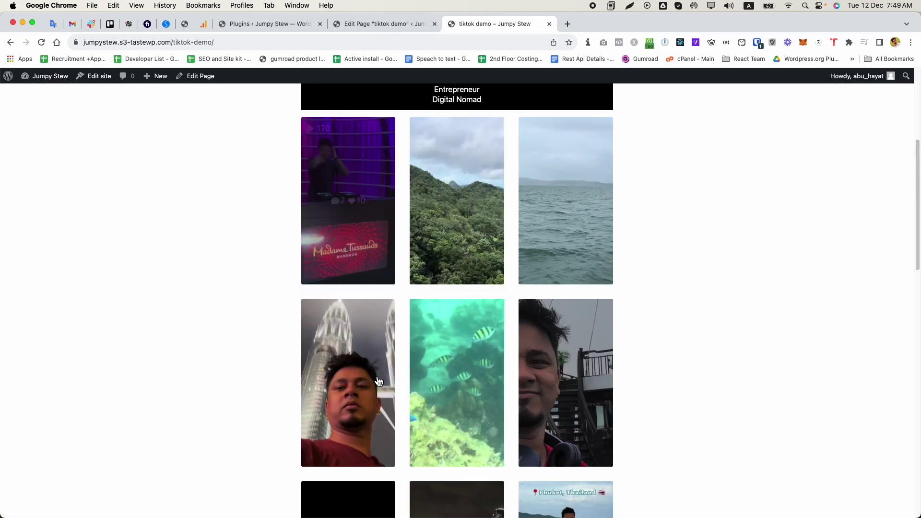
{"action": "scroll", "coordinate": [427, 288], "scroll_direction": "down", "scroll_amount": 10}
{"action": "scroll", "coordinate": [426, 395], "scroll_direction": "up", "scroll_amount": 6}
{"action": "scroll", "coordinate": [466, 380], "scroll_direction": "up", "scroll_amount": 9}
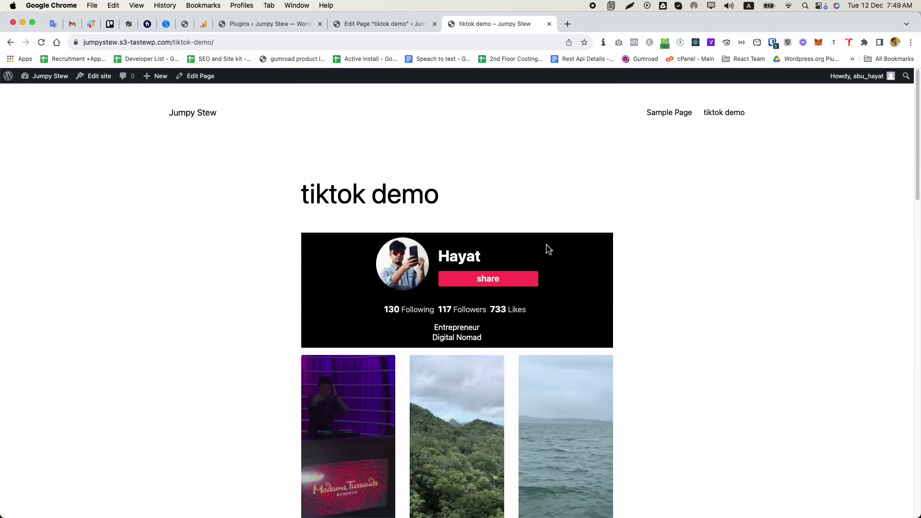
{"action": "left_click", "coordinate": [387, 27]}
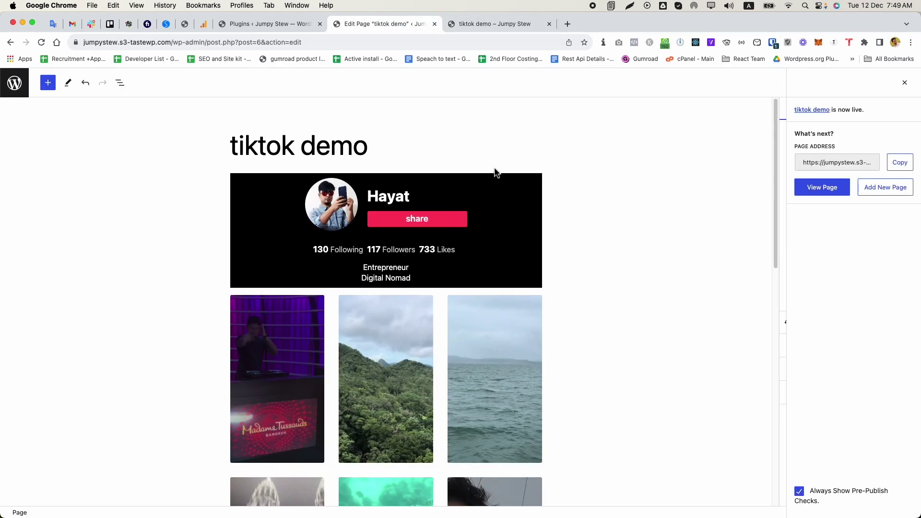
Dismiss the publish panel and select the B TikTok Feed block.
{"action": "left_click", "coordinate": [900, 85]}
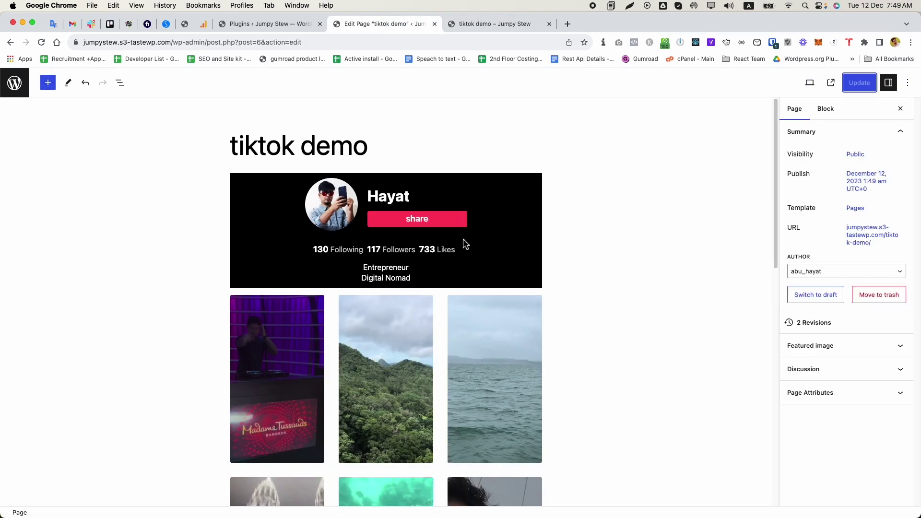
{"action": "left_click", "coordinate": [505, 223]}
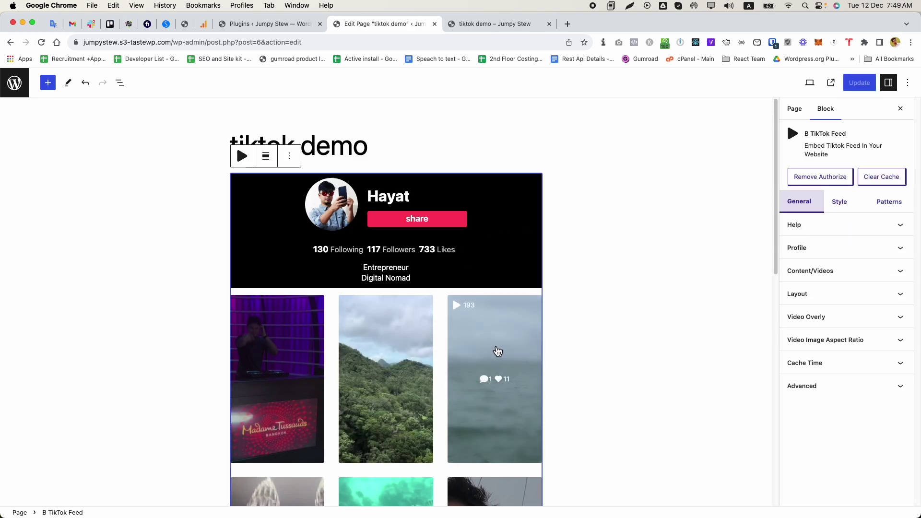
{"action": "scroll", "coordinate": [496, 351], "scroll_direction": "down", "scroll_amount": 10}
{"action": "scroll", "coordinate": [444, 436], "scroll_direction": "up", "scroll_amount": 9}
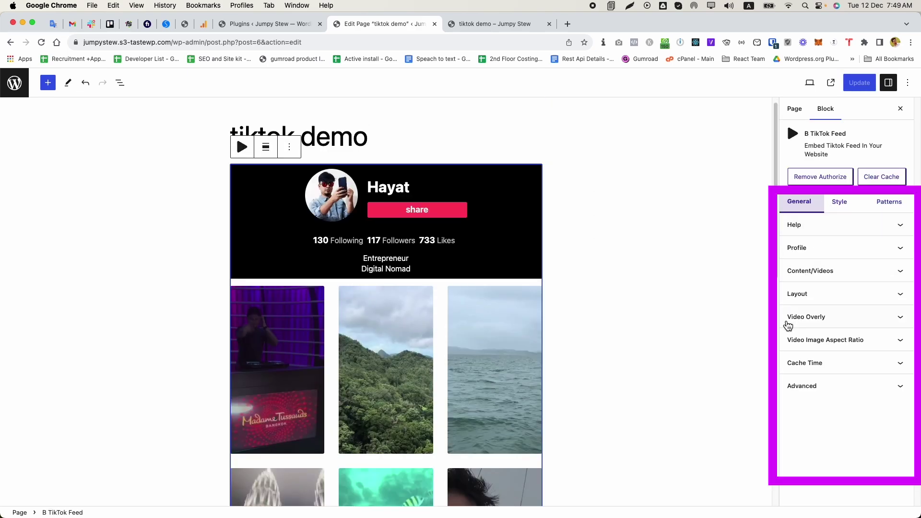
Switch off Total Like in the block's General > Profile options.
{"action": "left_click", "coordinate": [839, 202]}
{"action": "left_click", "coordinate": [800, 201]}
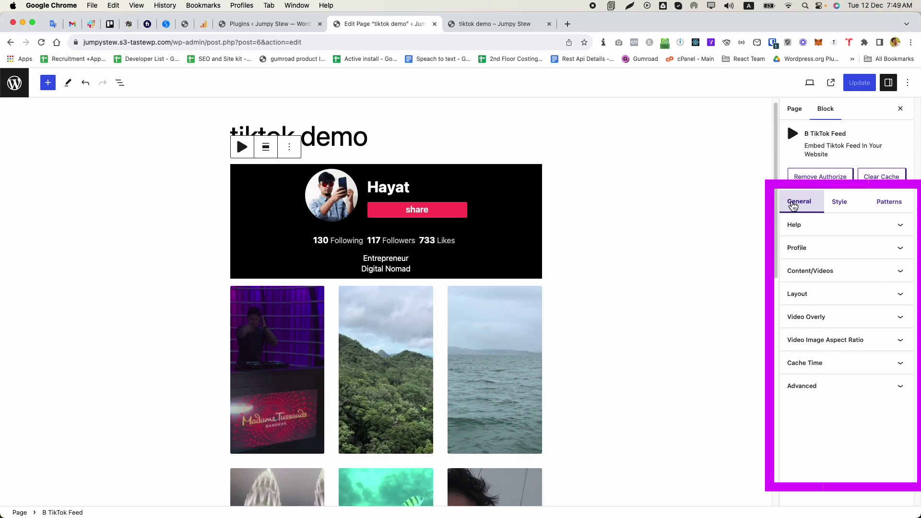
{"action": "left_click", "coordinate": [847, 254]}
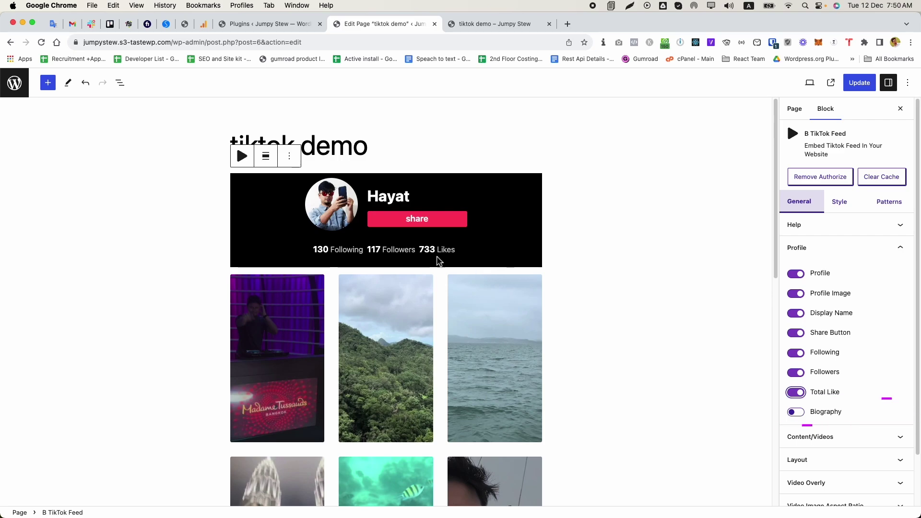
{"action": "left_click", "coordinate": [797, 394]}
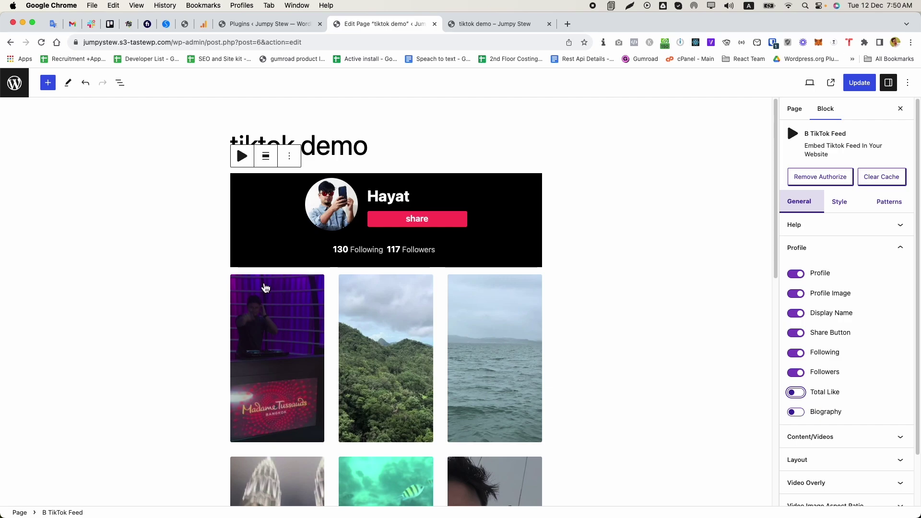
{"action": "scroll", "coordinate": [342, 389], "scroll_direction": "down", "scroll_amount": 10}
{"action": "scroll", "coordinate": [540, 206], "scroll_direction": "up", "scroll_amount": 10}
{"action": "scroll", "coordinate": [356, 346], "scroll_direction": "up", "scroll_amount": 1}
Set the Style > Profile background color to cyan 1BC0DD.
{"action": "left_click", "coordinate": [840, 204]}
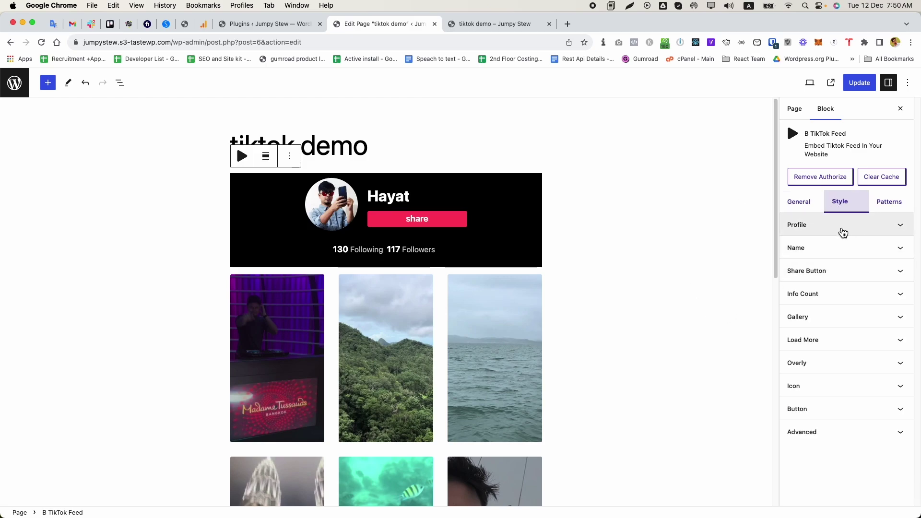
{"action": "left_click", "coordinate": [837, 226]}
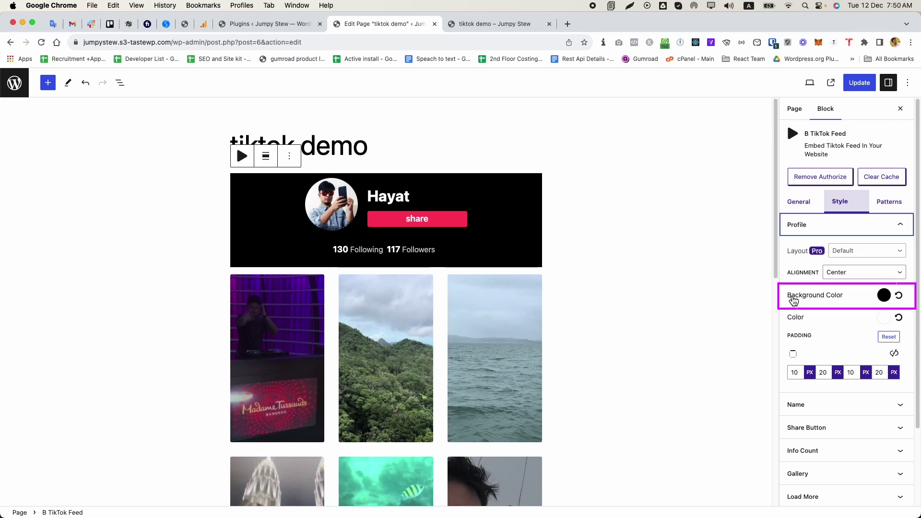
{"action": "left_click_drag", "start_coordinate": [785, 300], "coordinate": [891, 300]}
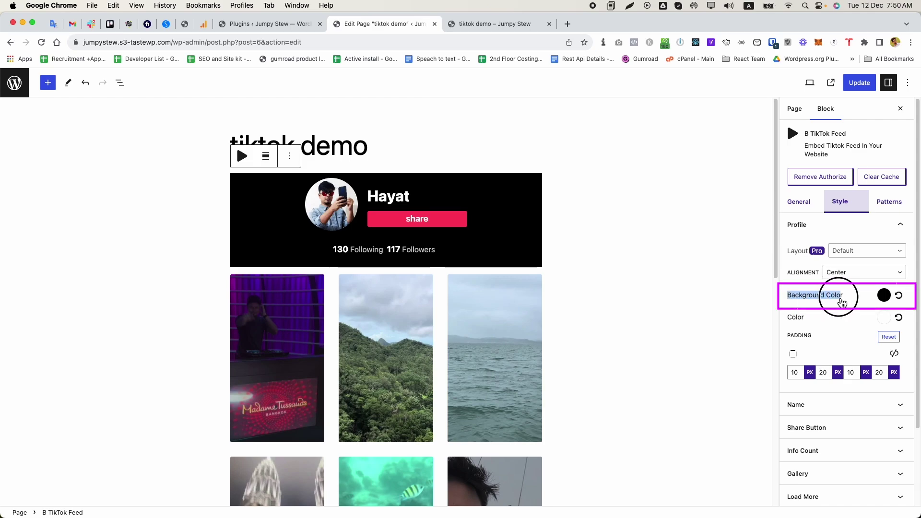
{"action": "left_click", "coordinate": [885, 296]}
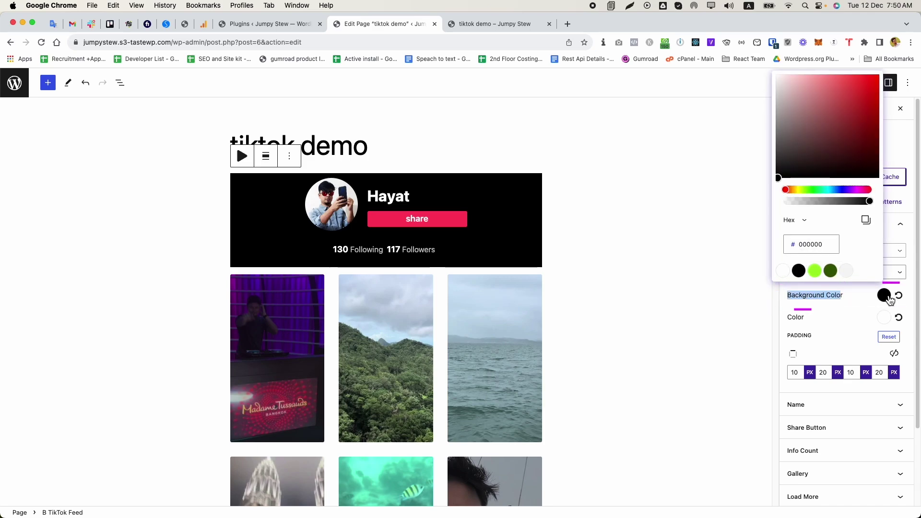
{"action": "left_click", "coordinate": [829, 190]}
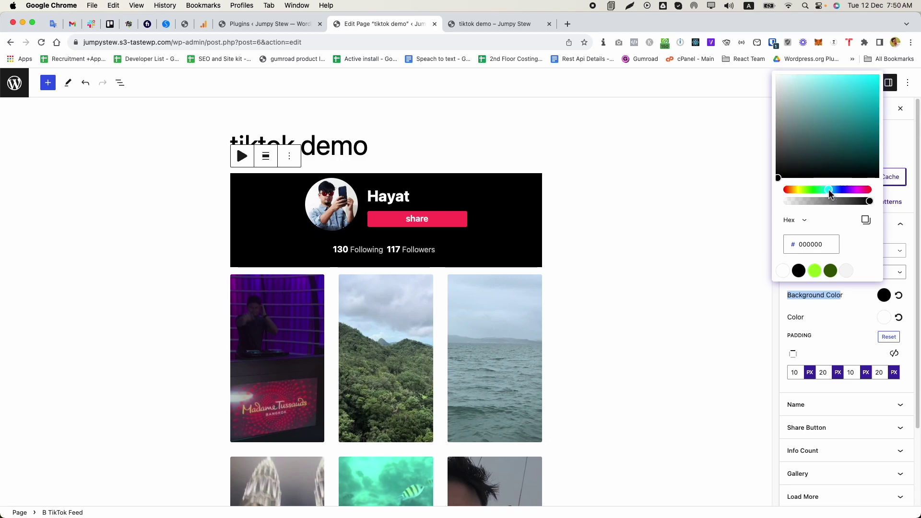
{"action": "left_click", "coordinate": [874, 81]}
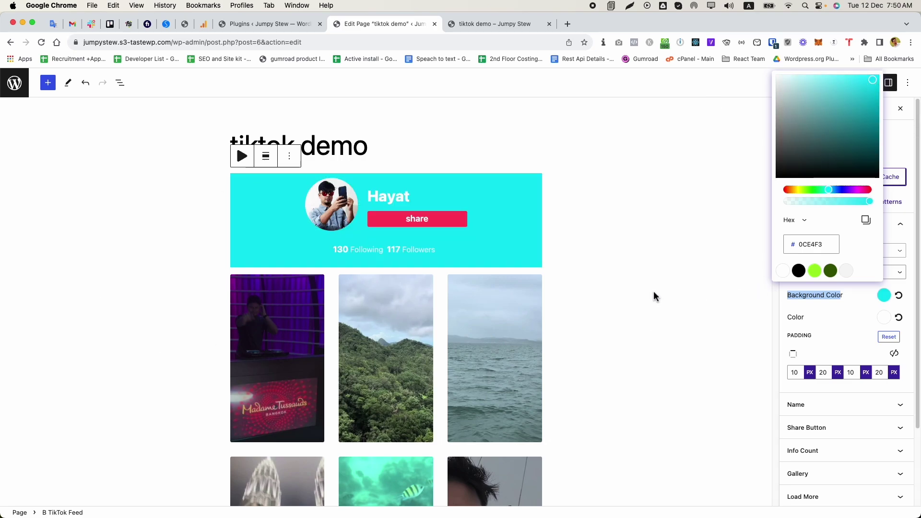
{"action": "mouse_move", "coordinate": [810, 143]}
{"action": "left_mouse_down"}
{"action": "mouse_move", "coordinate": [837, 96]}
{"action": "mouse_move", "coordinate": [829, 120]}
{"action": "mouse_move", "coordinate": [836, 96]}
{"action": "mouse_move", "coordinate": [870, 103]}
{"action": "mouse_move", "coordinate": [867, 93]}
{"action": "left_mouse_up"}
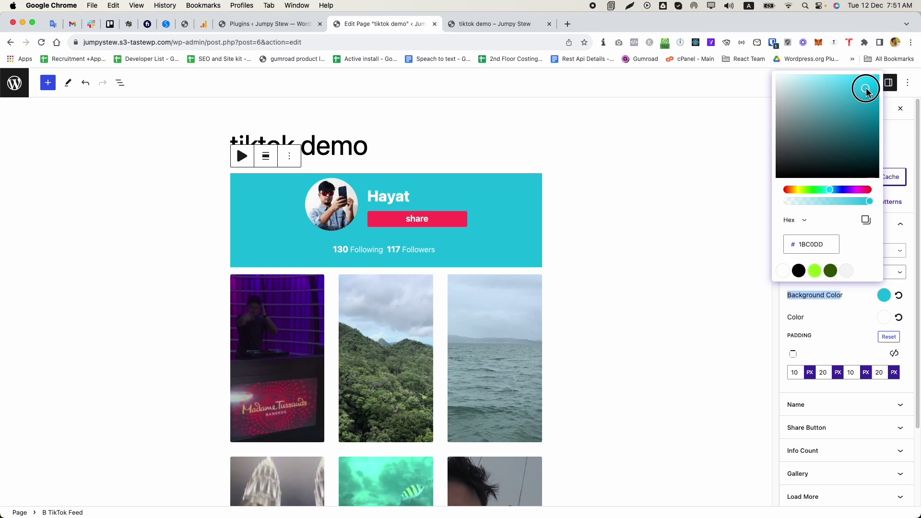
{"action": "left_click", "coordinate": [866, 92]}
{"action": "left_click", "coordinate": [900, 148]}
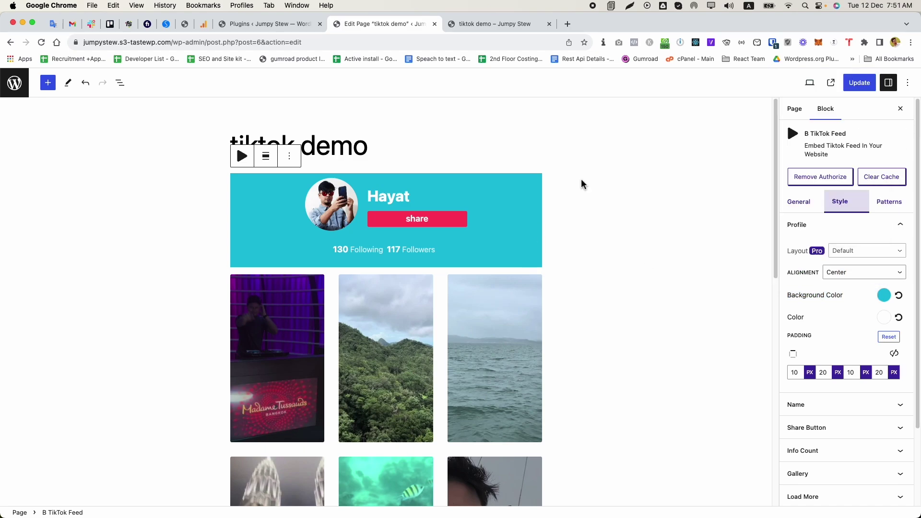
{"action": "scroll", "coordinate": [590, 381], "scroll_direction": "down", "scroll_amount": 3}
Expand the Share Button styling options in the Style tab.
{"action": "scroll", "coordinate": [591, 381], "scroll_direction": "up", "scroll_amount": 1}
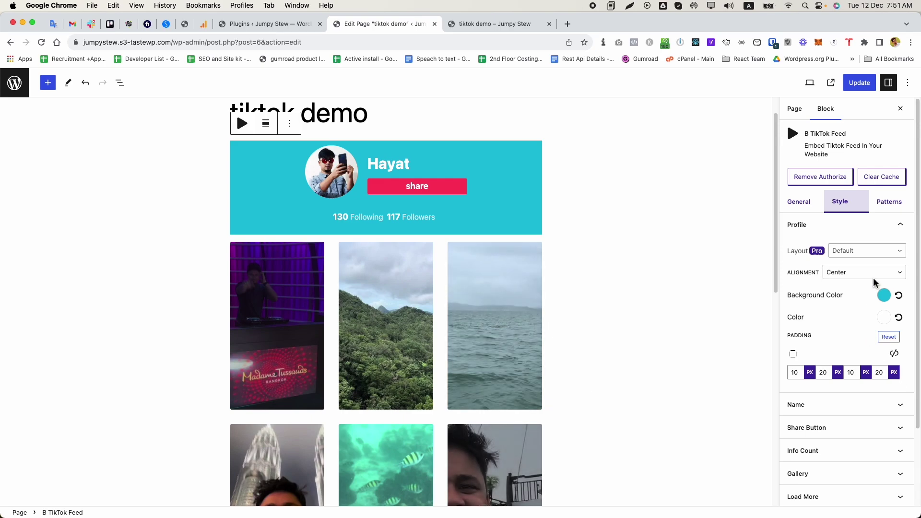
{"action": "scroll", "coordinate": [796, 312], "scroll_direction": "down", "scroll_amount": 1}
{"action": "scroll", "coordinate": [807, 326], "scroll_direction": "down", "scroll_amount": 2}
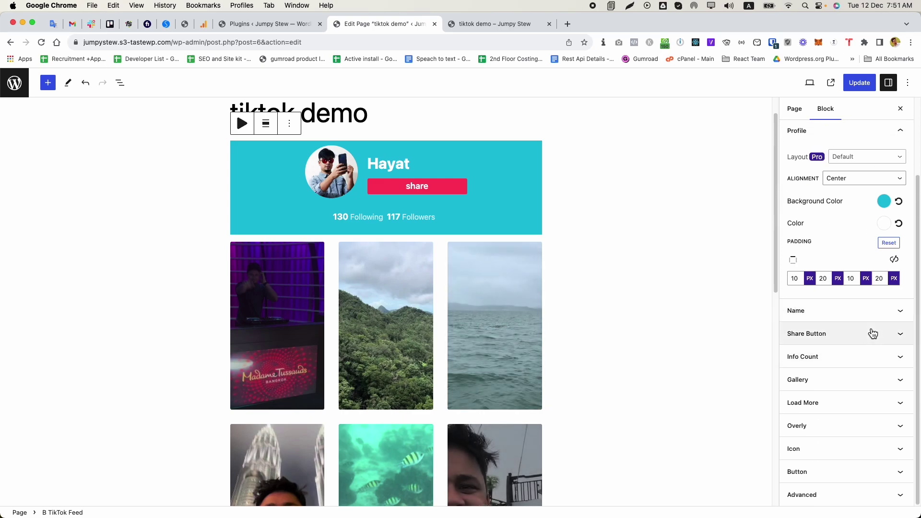
{"action": "left_click", "coordinate": [864, 333]}
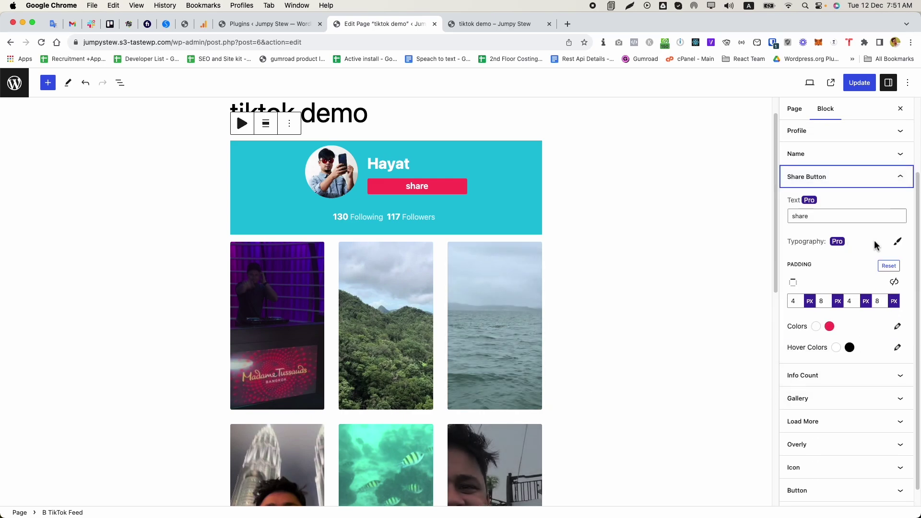
Expand the Info Count styling options and review the feed preview.
{"action": "scroll", "coordinate": [888, 362], "scroll_direction": "down", "scroll_amount": 1}
{"action": "left_click", "coordinate": [898, 358]}
{"action": "scroll", "coordinate": [458, 318], "scroll_direction": "up", "scroll_amount": 1}
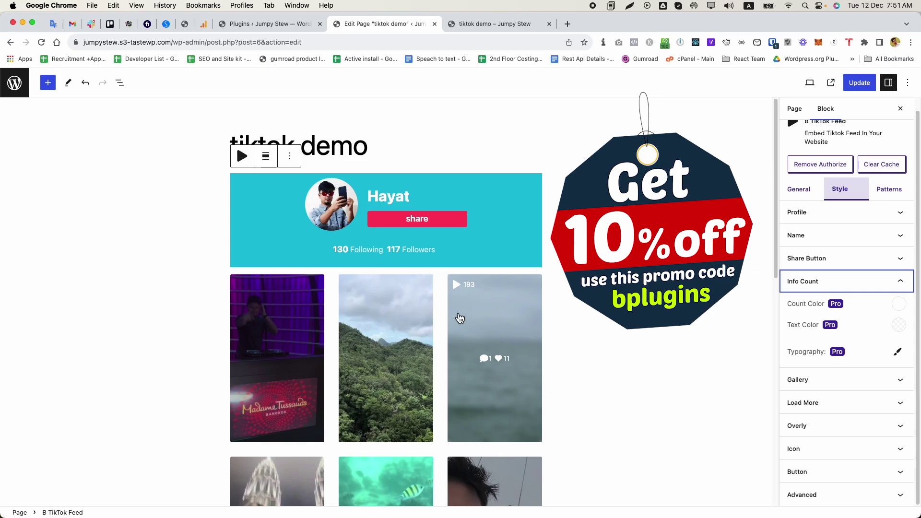
{"action": "scroll", "coordinate": [460, 319], "scroll_direction": "down", "scroll_amount": 1}
{"action": "scroll", "coordinate": [459, 326], "scroll_direction": "down", "scroll_amount": 4}
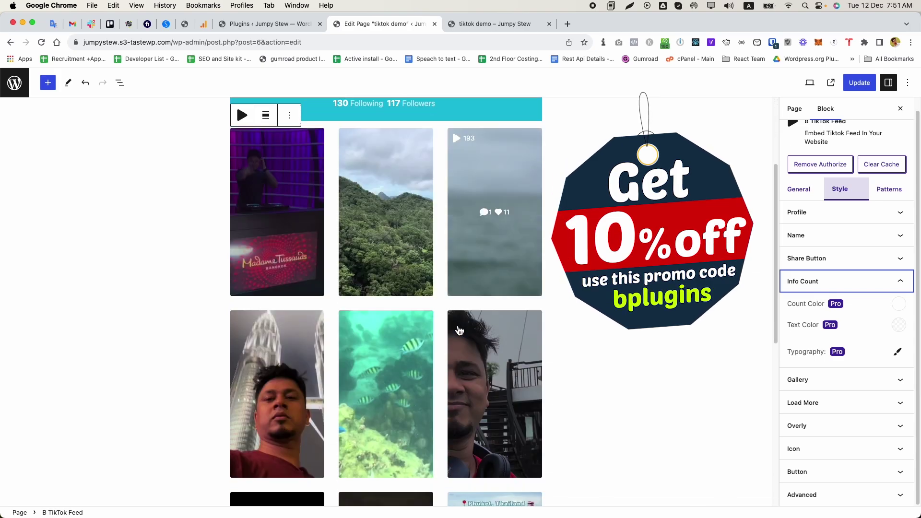
{"action": "scroll", "coordinate": [458, 330], "scroll_direction": "down", "scroll_amount": 4}
{"action": "scroll", "coordinate": [456, 331], "scroll_direction": "up", "scroll_amount": 7}
{"action": "scroll", "coordinate": [455, 333], "scroll_direction": "up", "scroll_amount": 1}
{"action": "scroll", "coordinate": [453, 335], "scroll_direction": "down", "scroll_amount": 10}
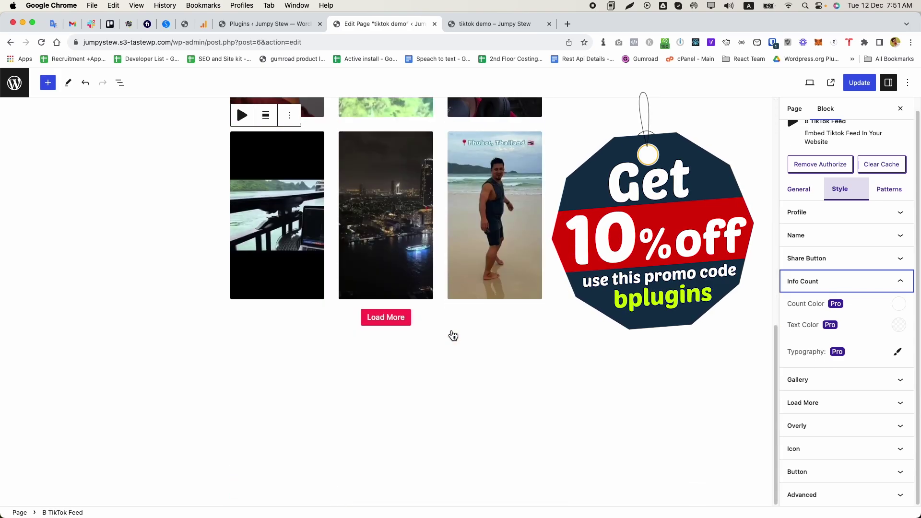
{"action": "scroll", "coordinate": [453, 335], "scroll_direction": "up", "scroll_amount": 10}
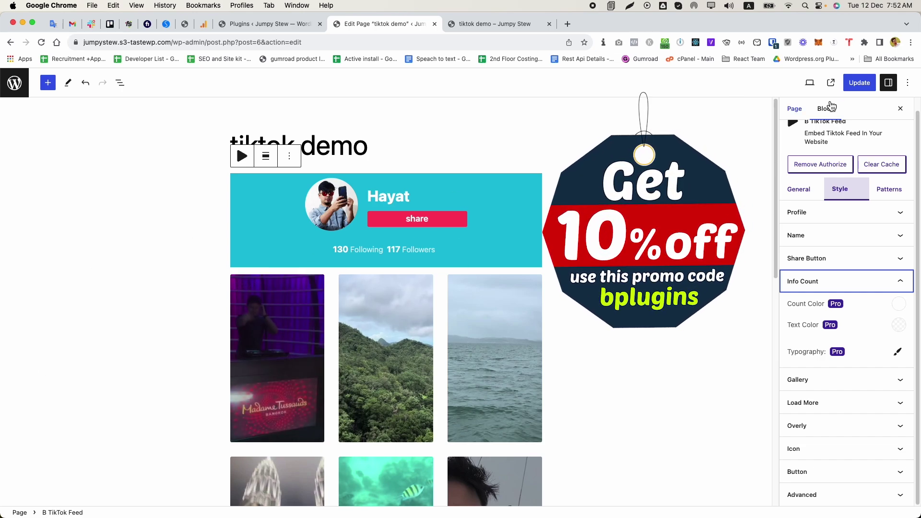
Update the page and reload the live tiktok demo page.
{"action": "left_click", "coordinate": [868, 83]}
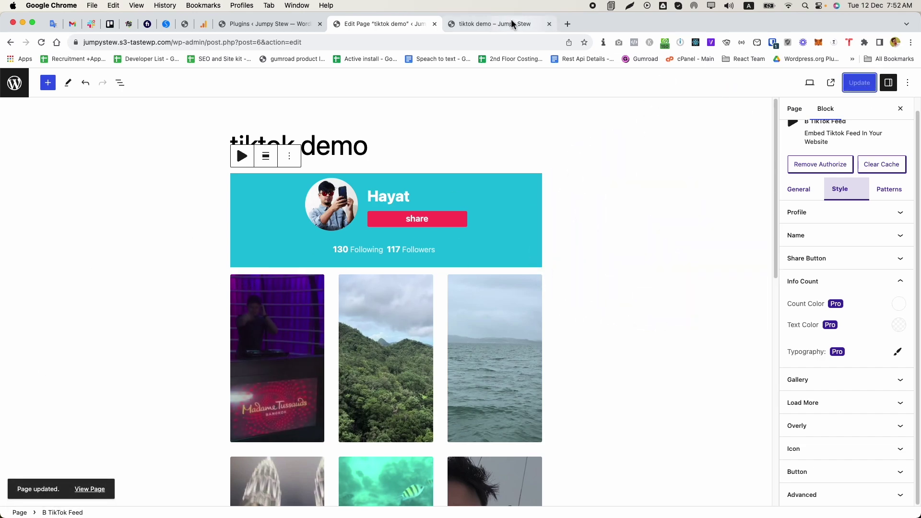
{"action": "left_click", "coordinate": [512, 24]}
{"action": "right_click", "coordinate": [121, 170]}
{"action": "left_click", "coordinate": [154, 199]}
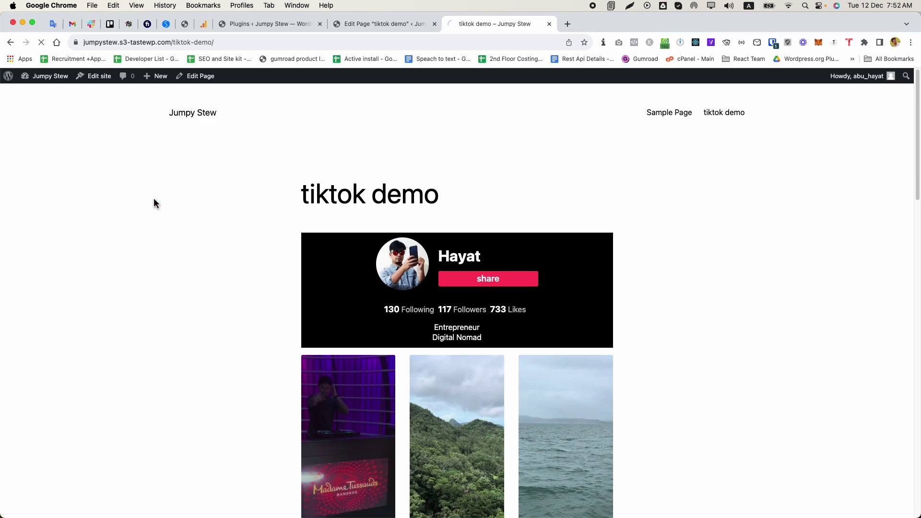
Load more videos into the live page's grid.
{"action": "scroll", "coordinate": [732, 317], "scroll_direction": "down", "scroll_amount": 10}
{"action": "scroll", "coordinate": [520, 223], "scroll_direction": "up", "scroll_amount": 10}
{"action": "scroll", "coordinate": [520, 222], "scroll_direction": "down", "scroll_amount": 7}
{"action": "scroll", "coordinate": [552, 385], "scroll_direction": "down", "scroll_amount": 3}
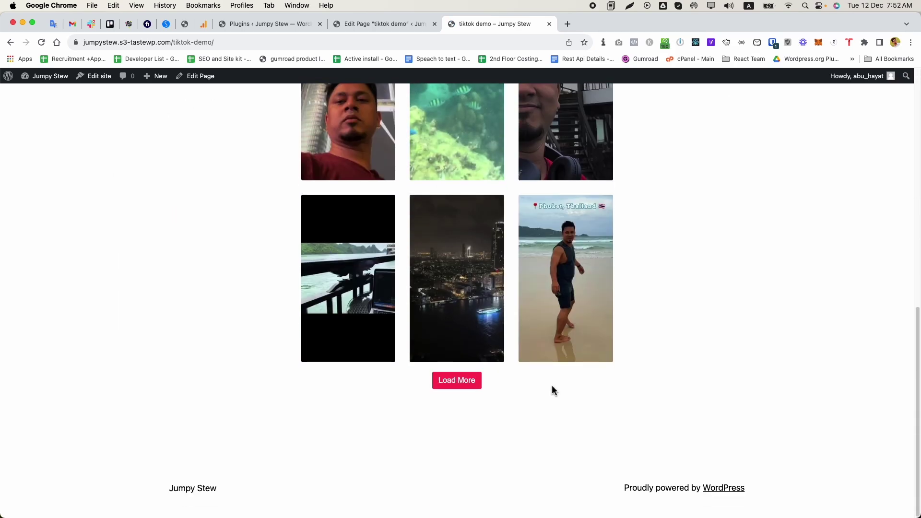
{"action": "left_click", "coordinate": [453, 380]}
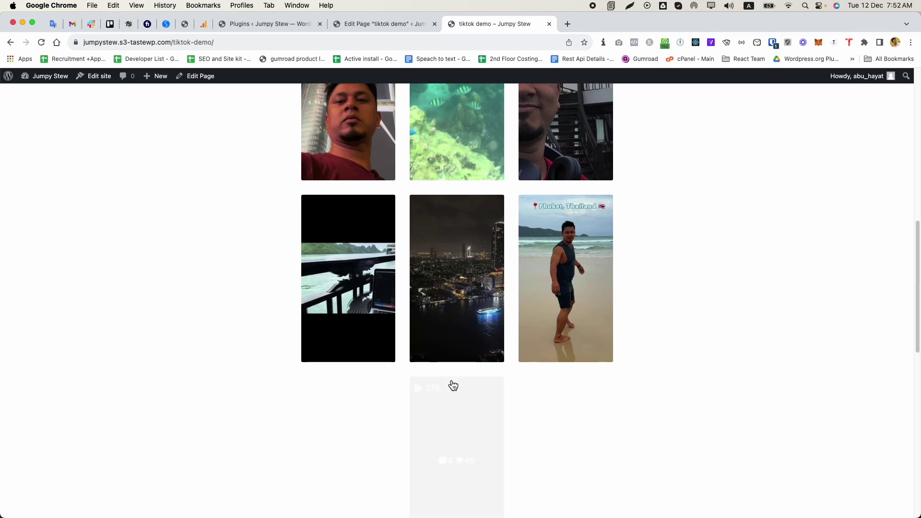
{"action": "left_click", "coordinate": [426, 23]}
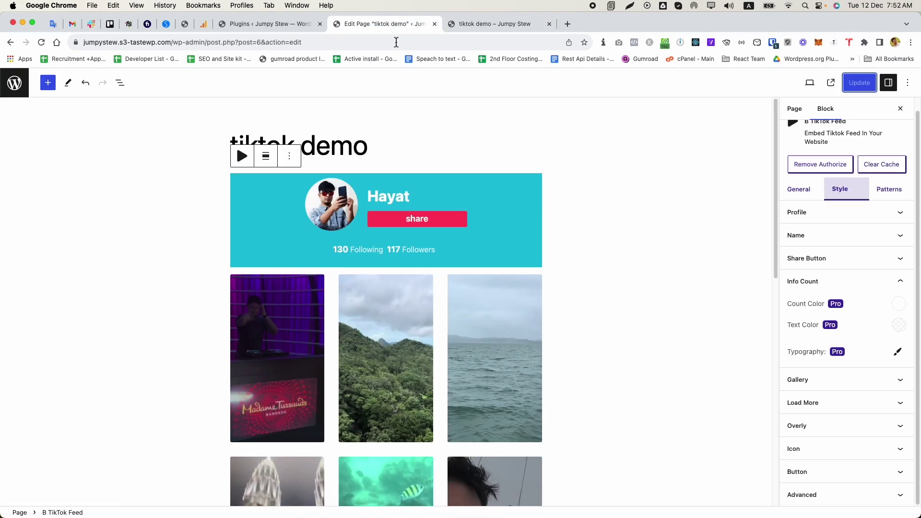
{"action": "scroll", "coordinate": [552, 317], "scroll_direction": "down", "scroll_amount": 10}
{"action": "scroll", "coordinate": [543, 316], "scroll_direction": "up", "scroll_amount": 10}
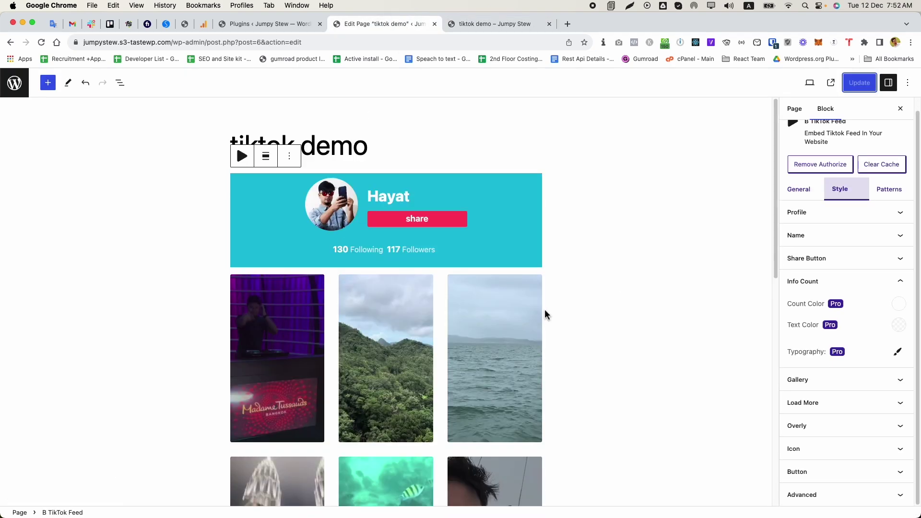